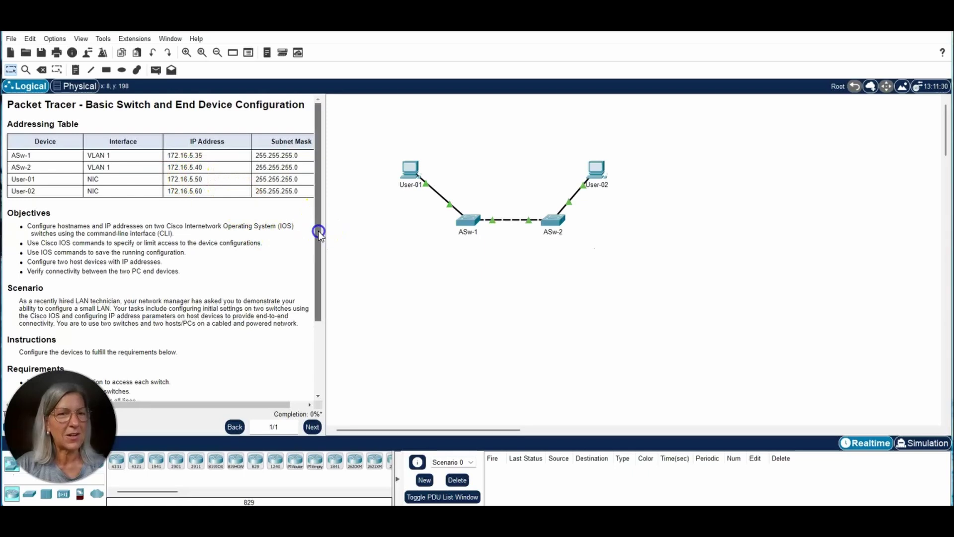
- Review the activity's switch-naming and password requirements in the instructions
drag(318, 230, 323, 341)
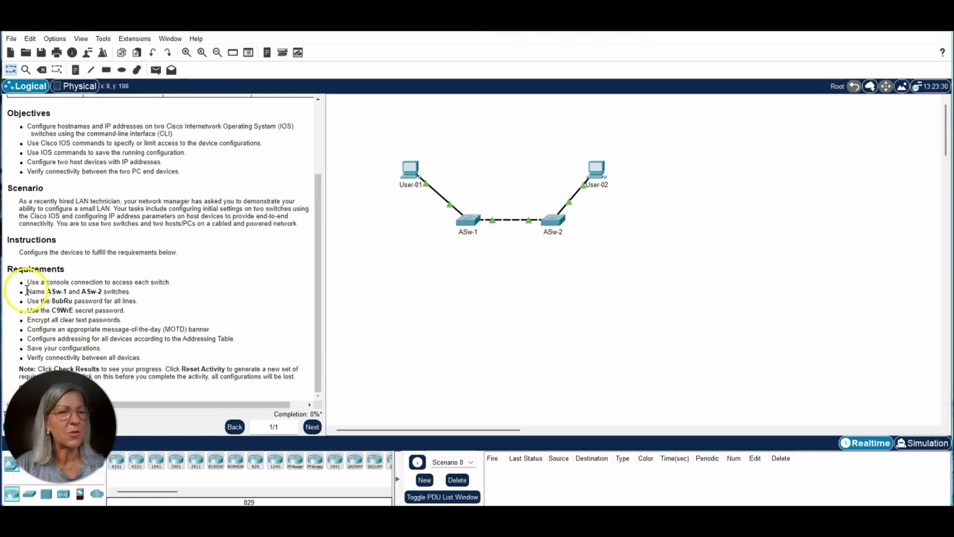
drag(26, 291, 133, 289)
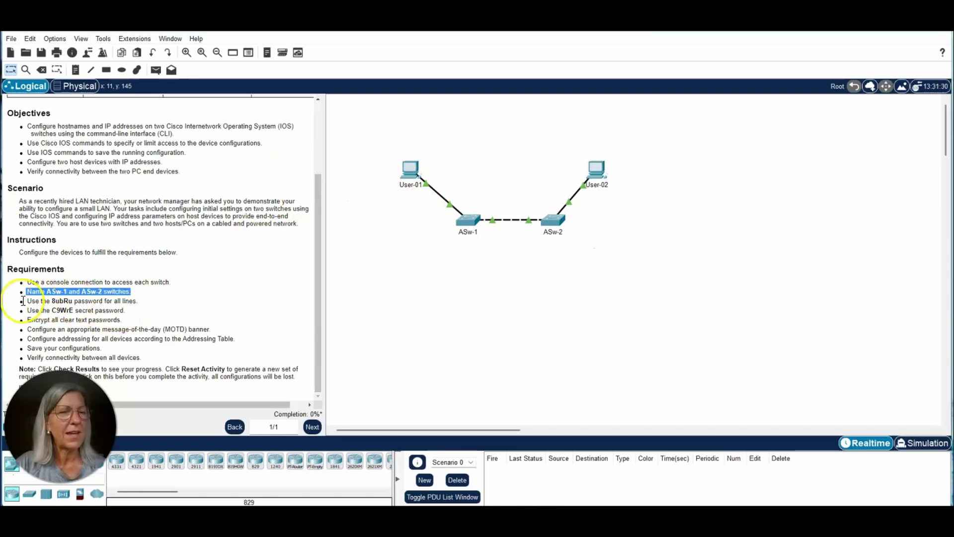
drag(26, 301, 133, 311)
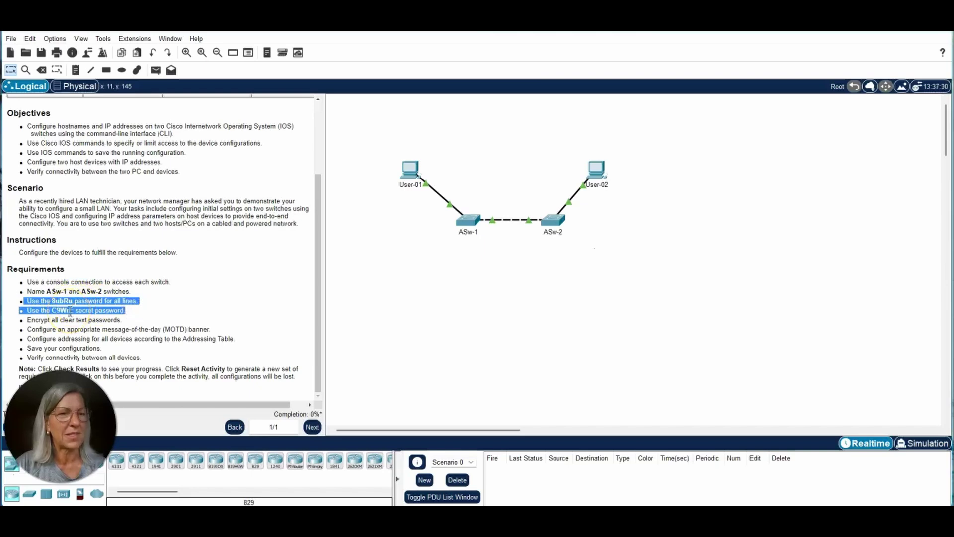
click(136, 292)
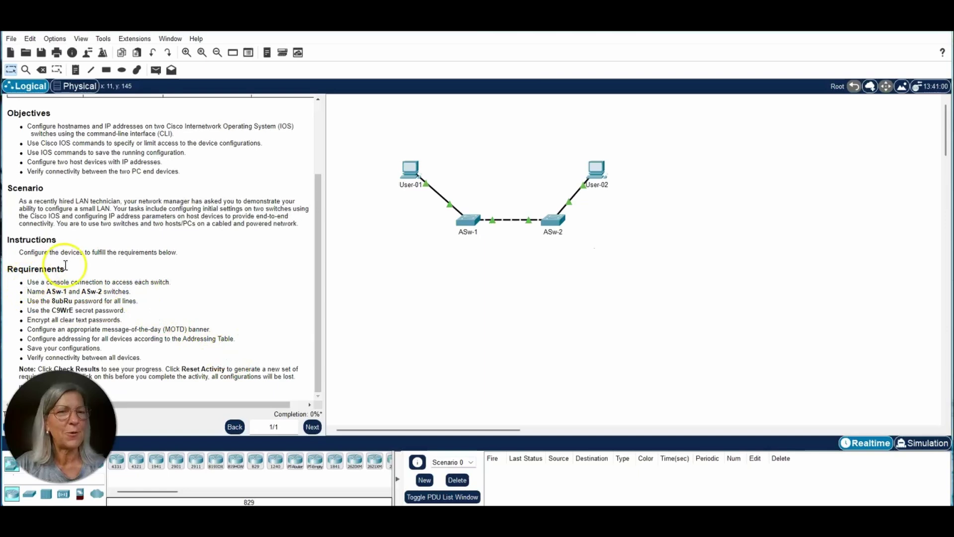
drag(320, 234, 318, 137)
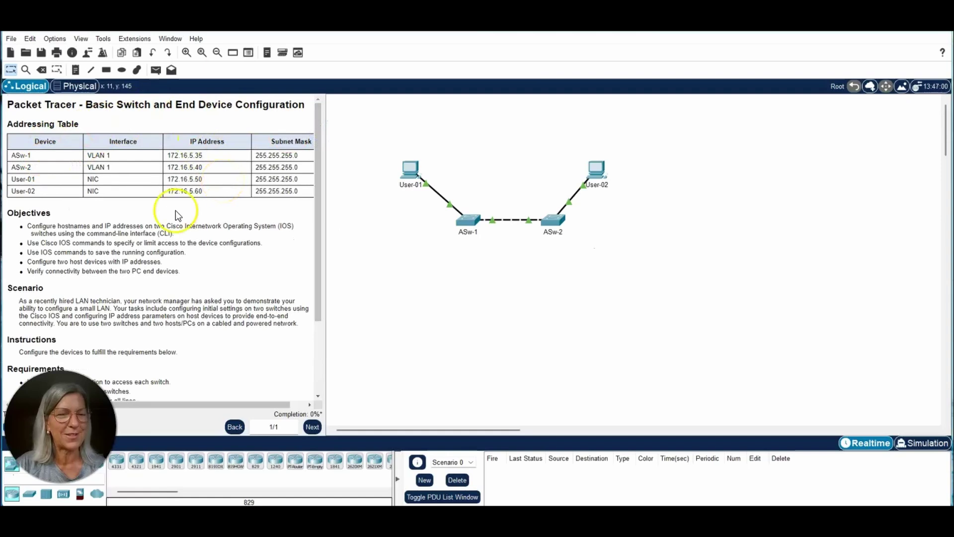
drag(318, 179, 321, 210)
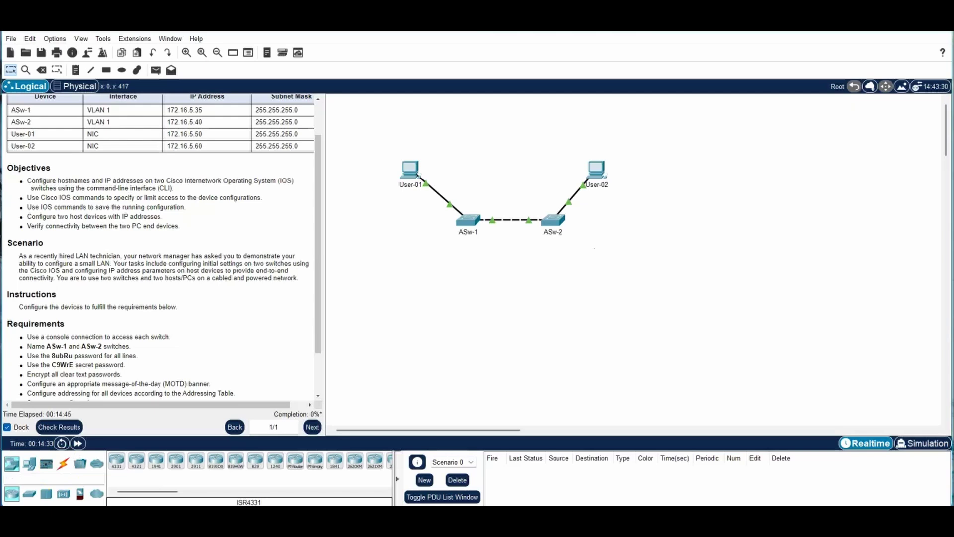
- Connect a console cable from ASw-1's Console port to User-01's RS 232 port
click(62, 463)
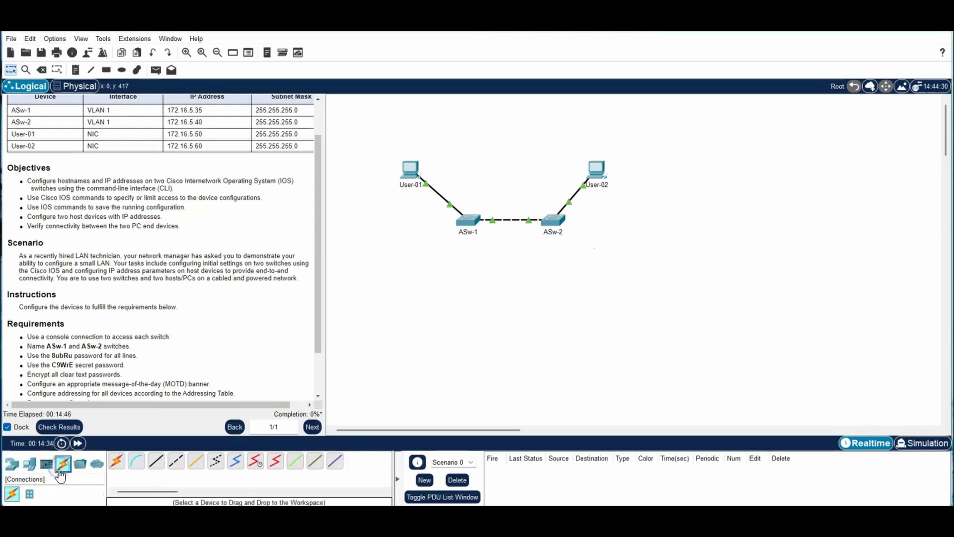
click(140, 467)
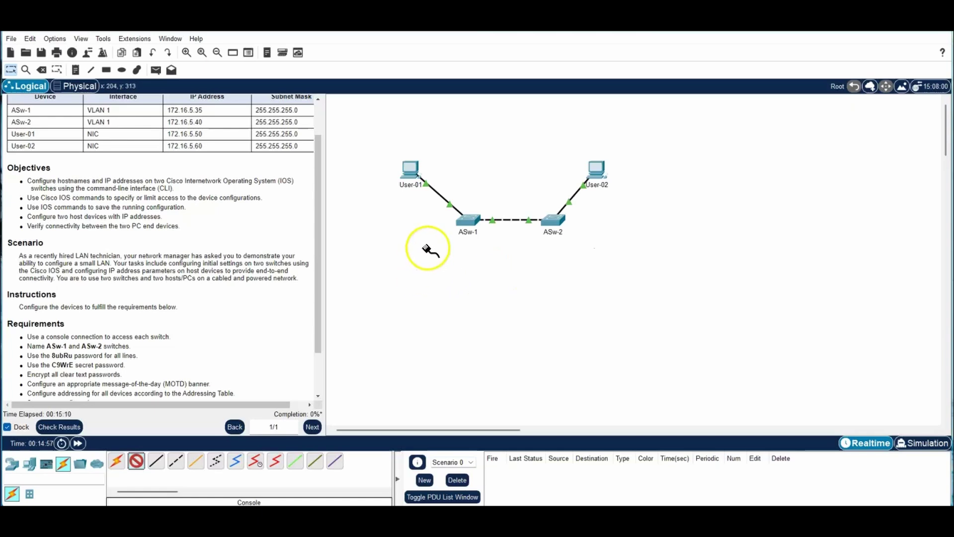
click(470, 221)
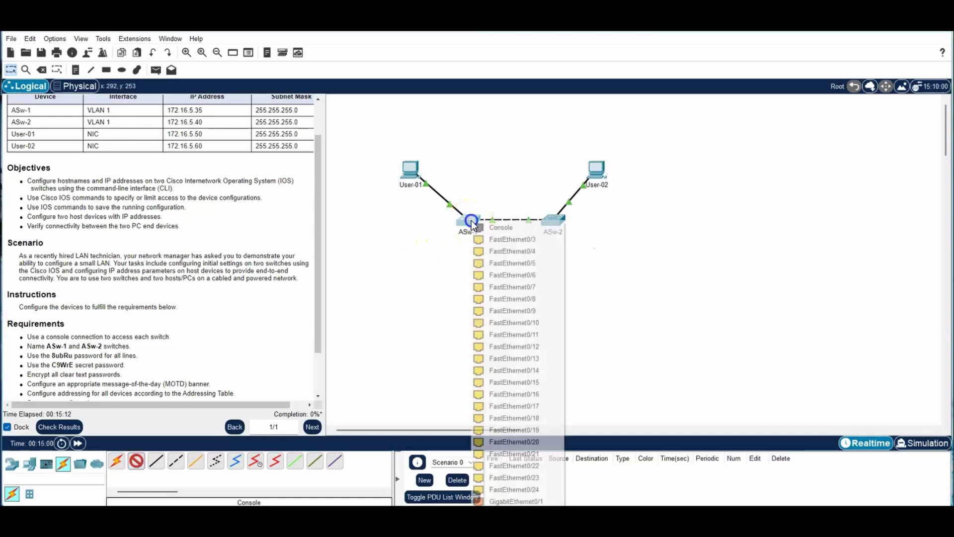
click(495, 227)
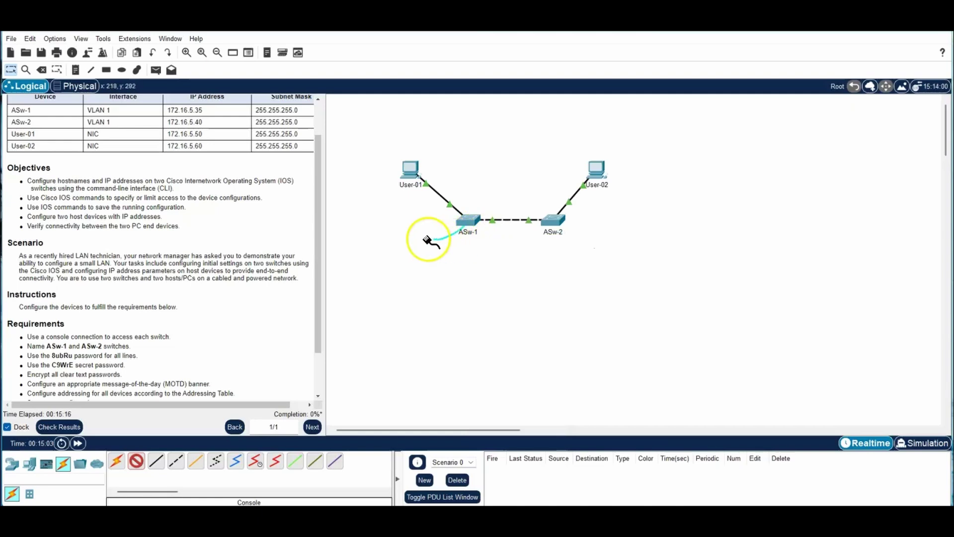
click(408, 170)
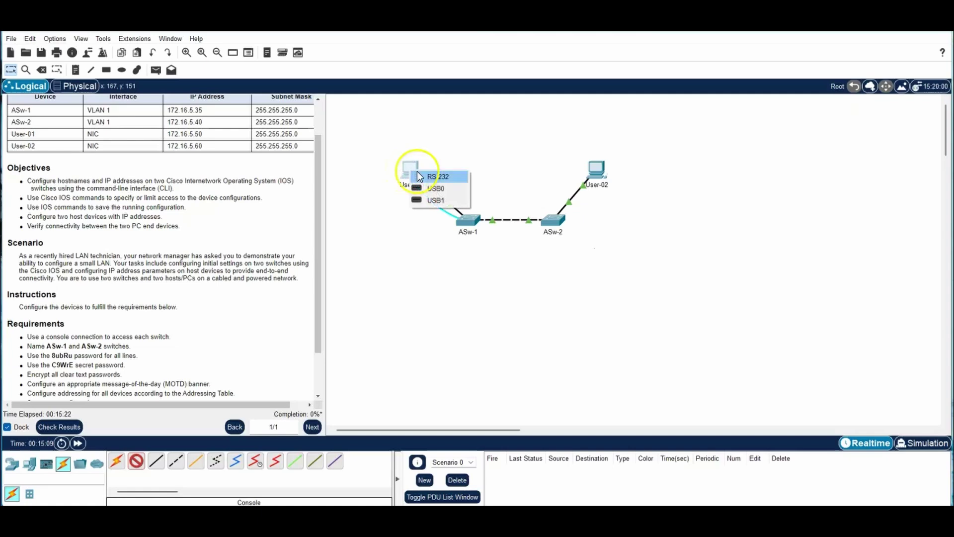
click(435, 177)
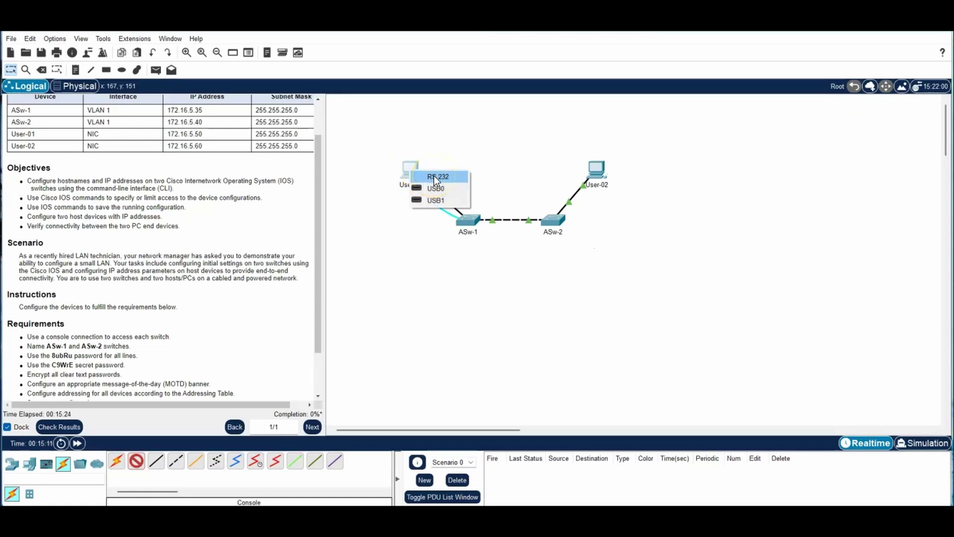
click(434, 177)
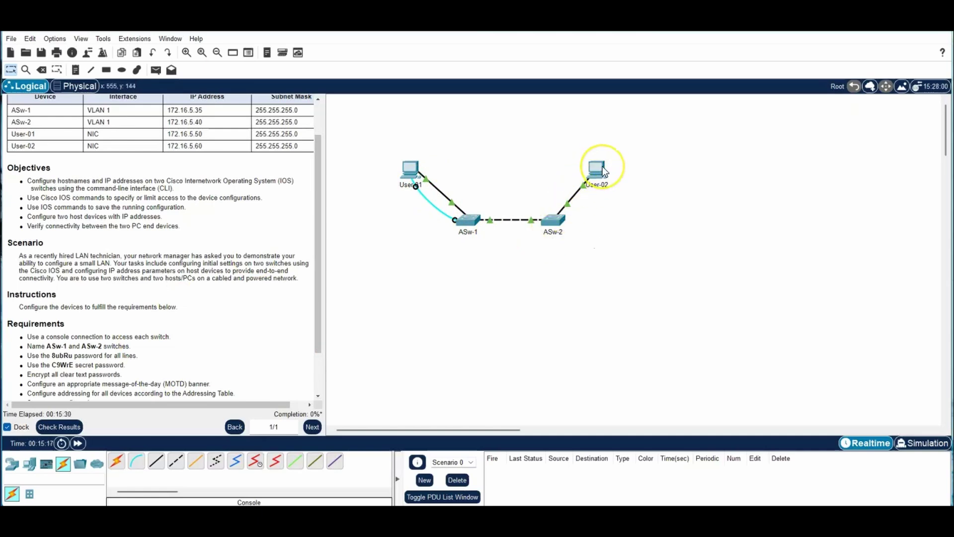
- Connect a console cable from ASw-2's Console port to User-02's RS 232 port
click(137, 469)
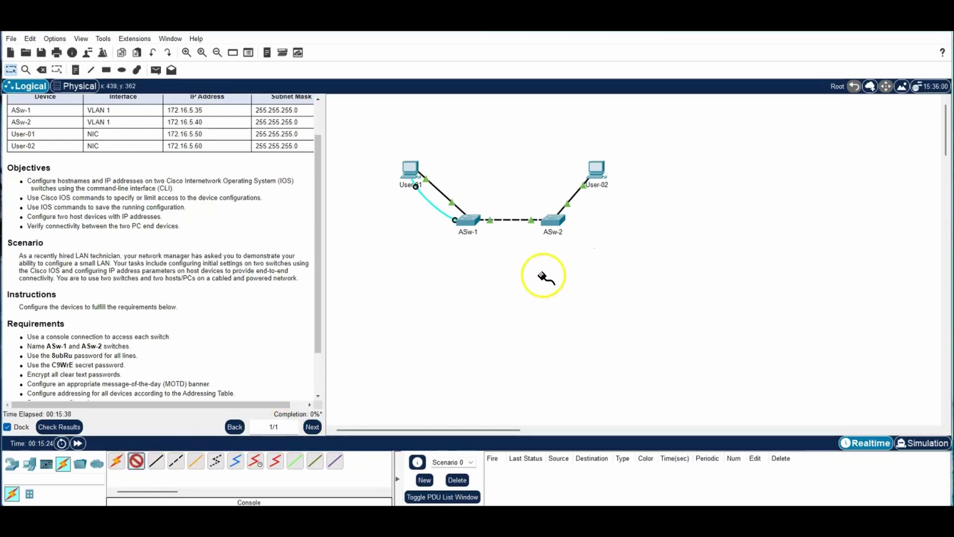
click(555, 221)
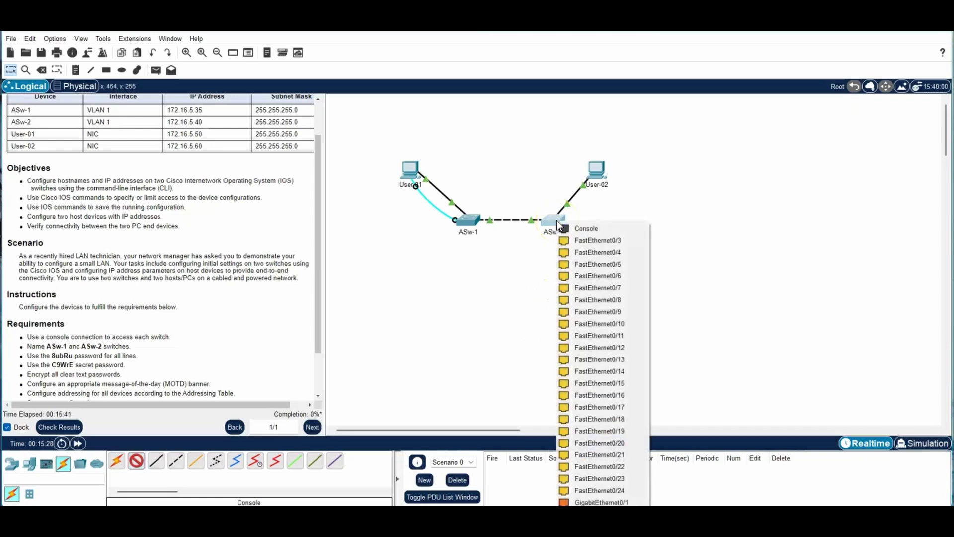
click(594, 232)
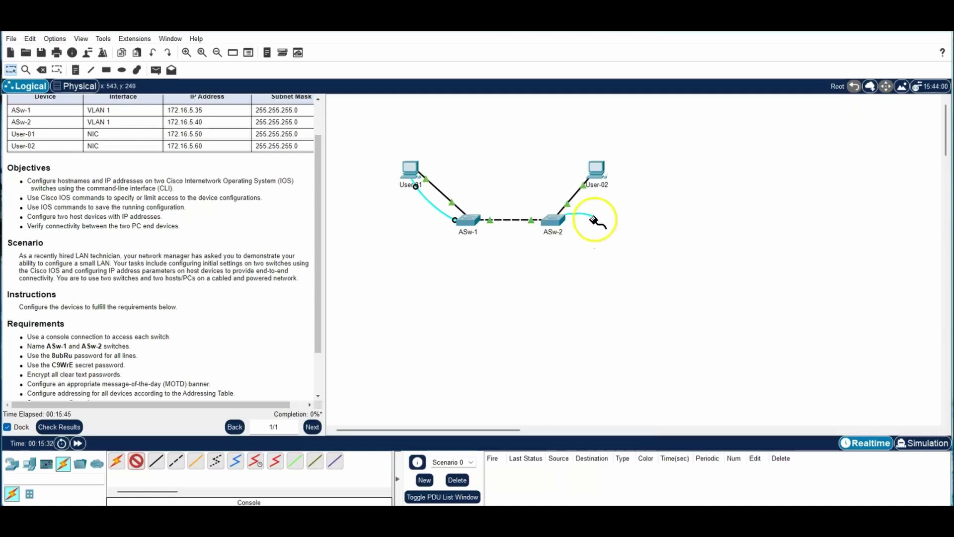
click(597, 167)
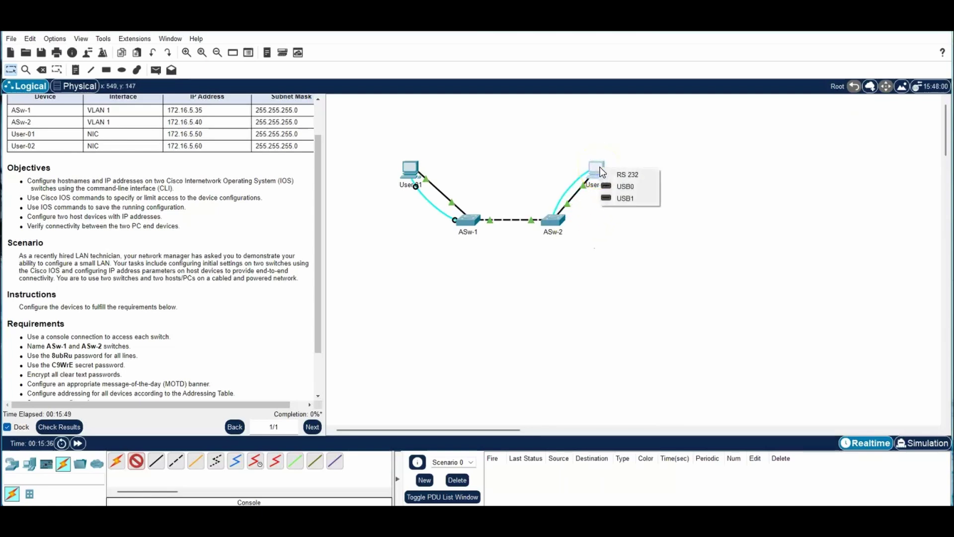
click(639, 174)
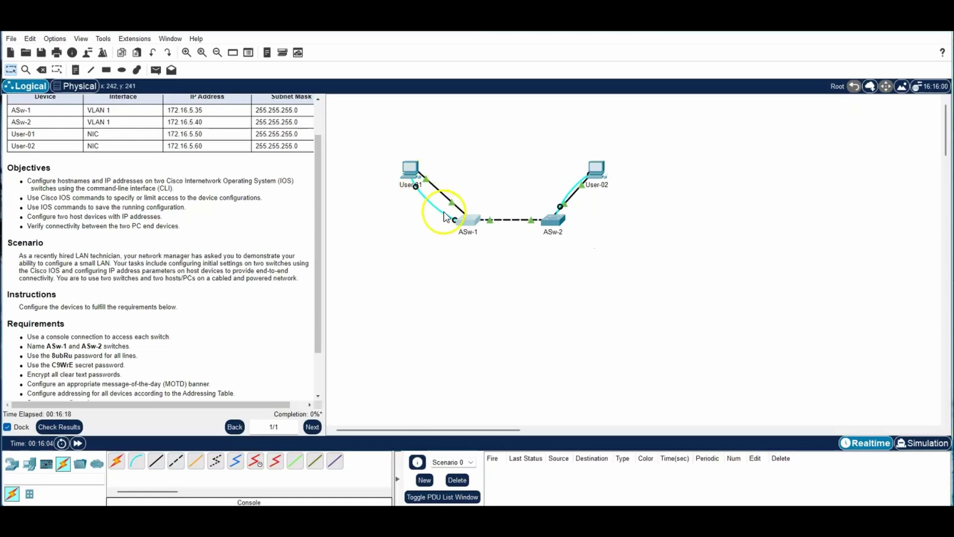
- Open User-01's Terminal with the default 9600 baud settings
click(410, 169)
click(435, 142)
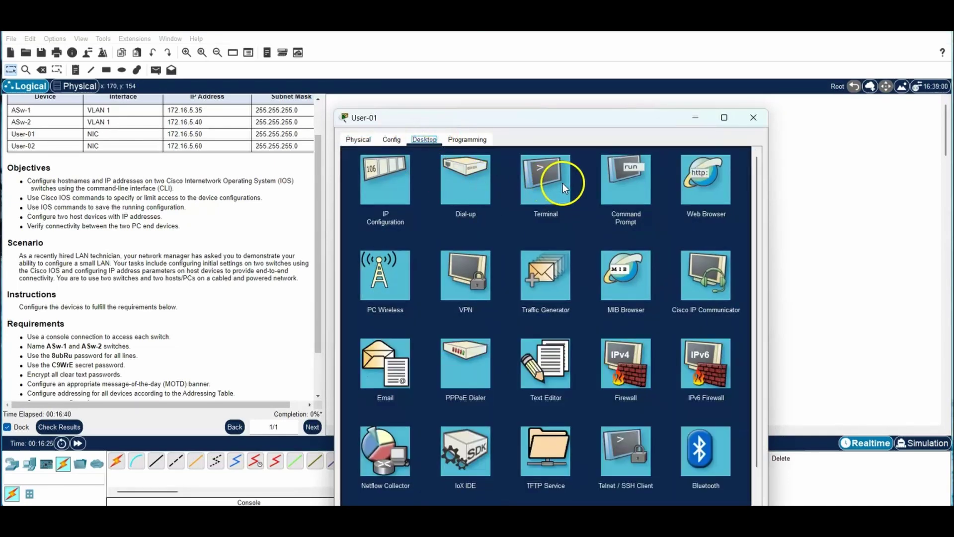
click(545, 170)
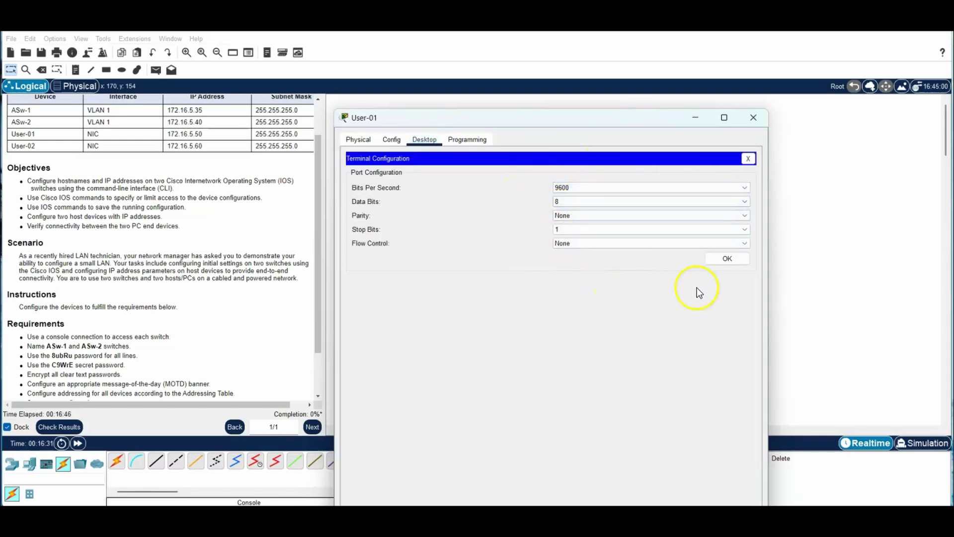
click(728, 258)
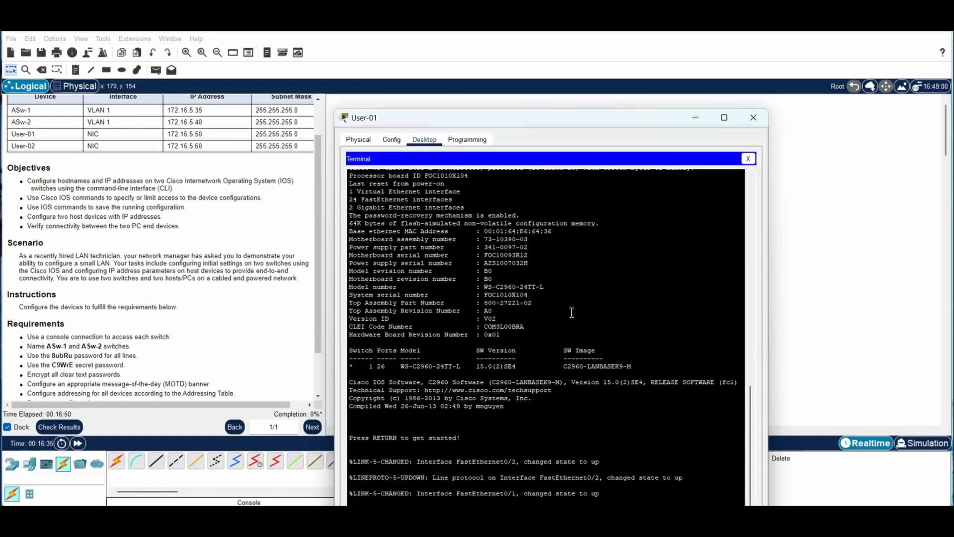
drag(563, 116, 657, 45)
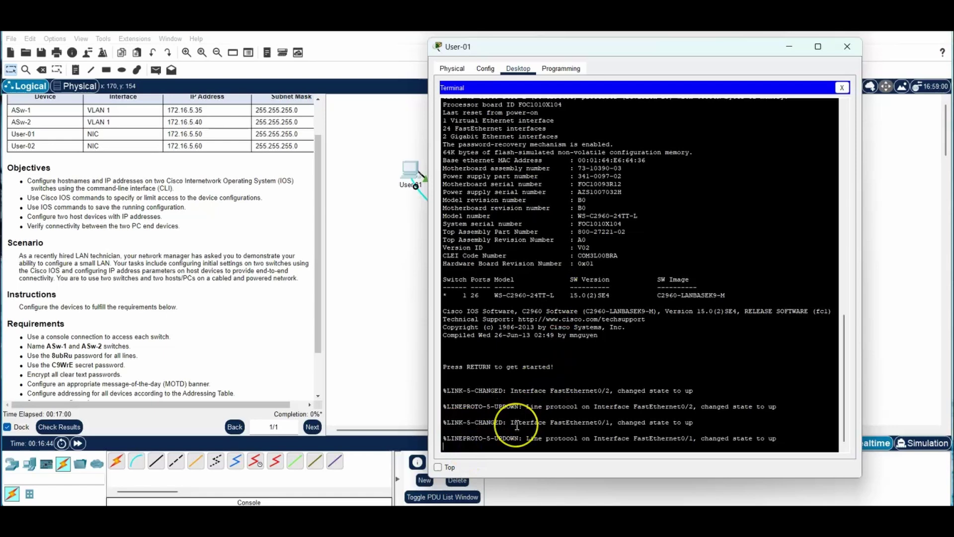
- Enter enable and config t, then set the switch hostname to ASw-1
key(Return)
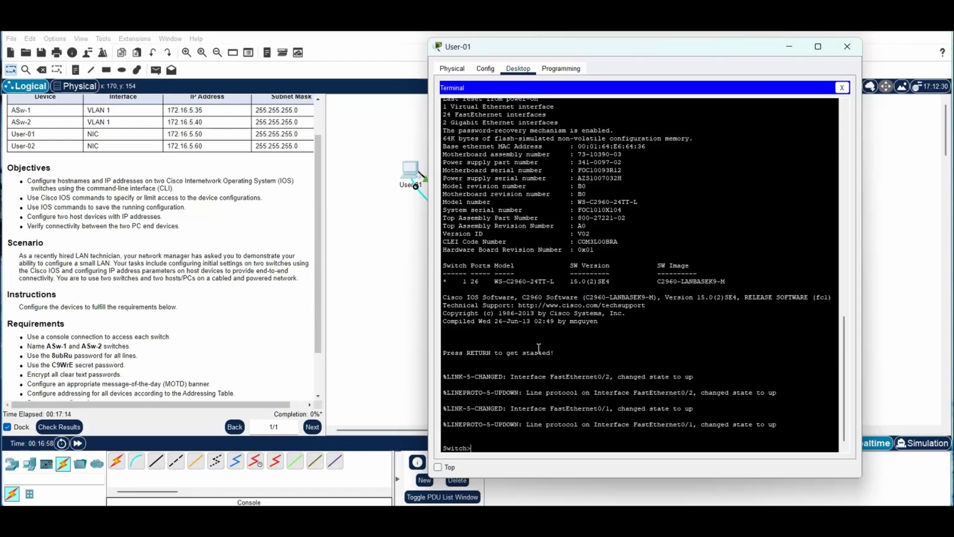
text(enable)
key(Return)
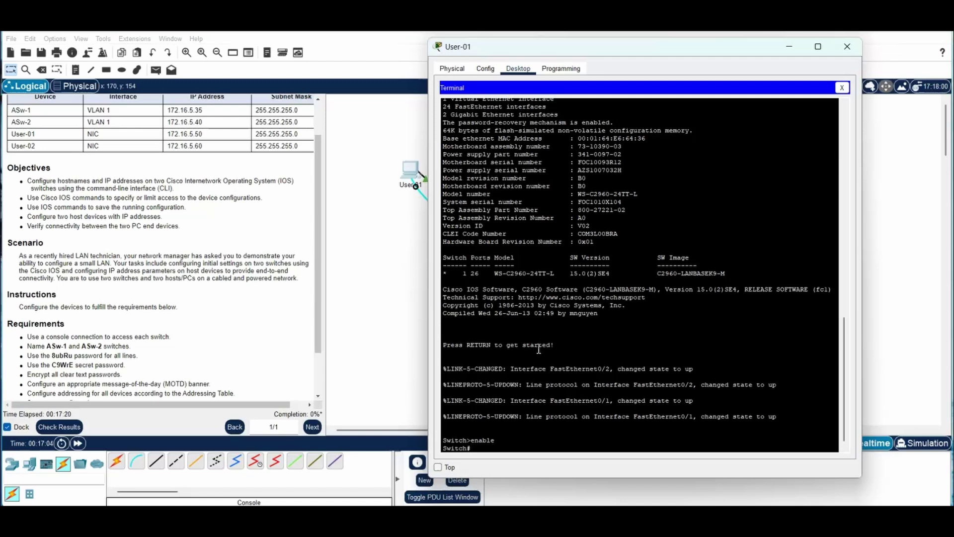
text(config t)
key(Return)
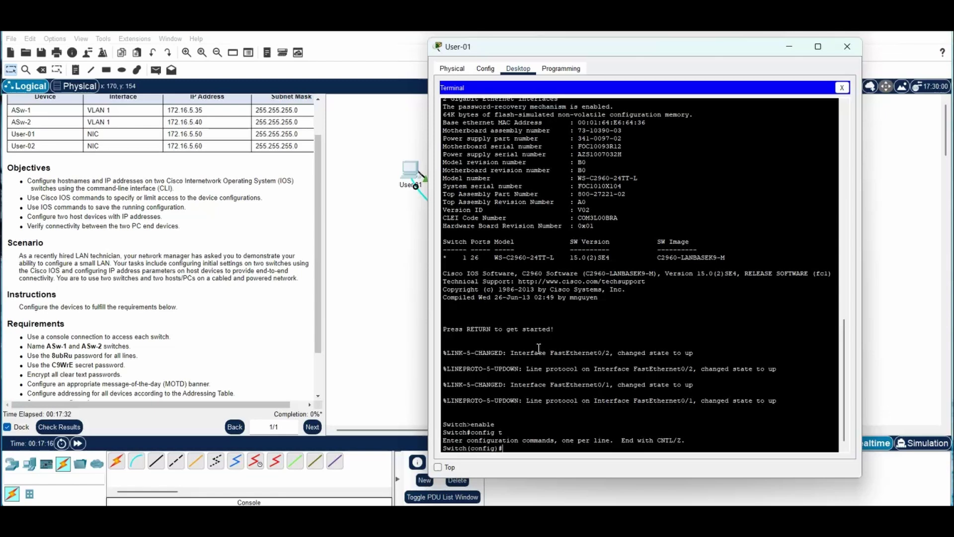
text(hostname)
click(28, 109)
text(ASw-1)
key(Return)
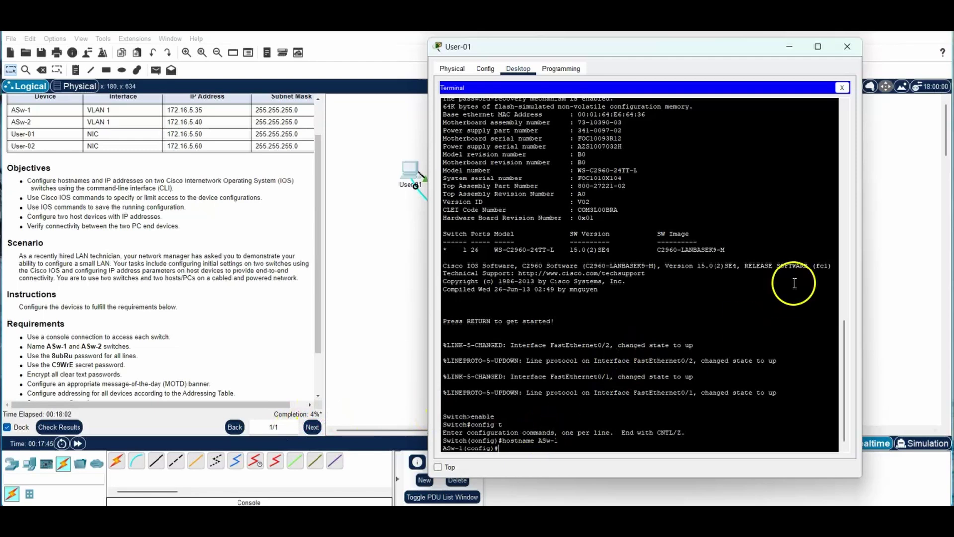
- Open User-02's Terminal to the second switch's console with default settings
click(883, 216)
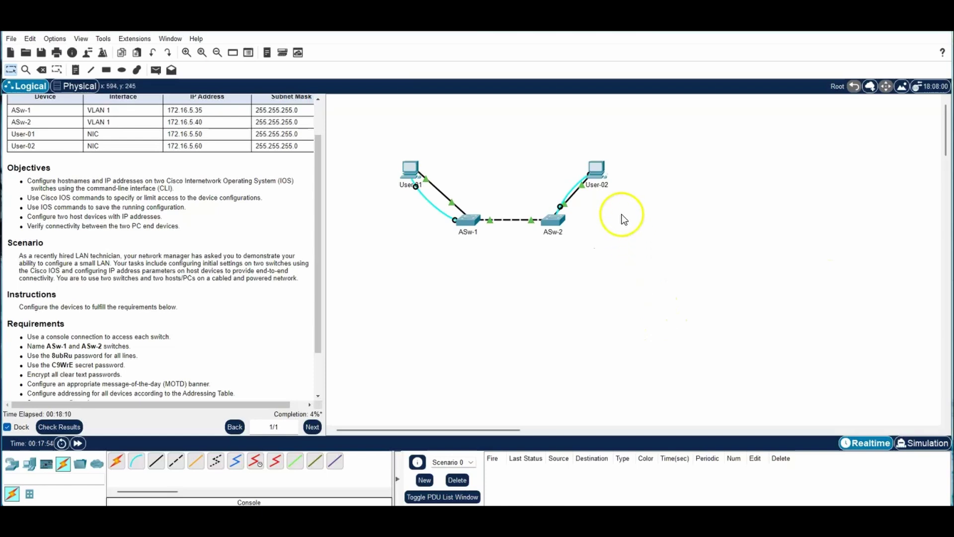
click(598, 168)
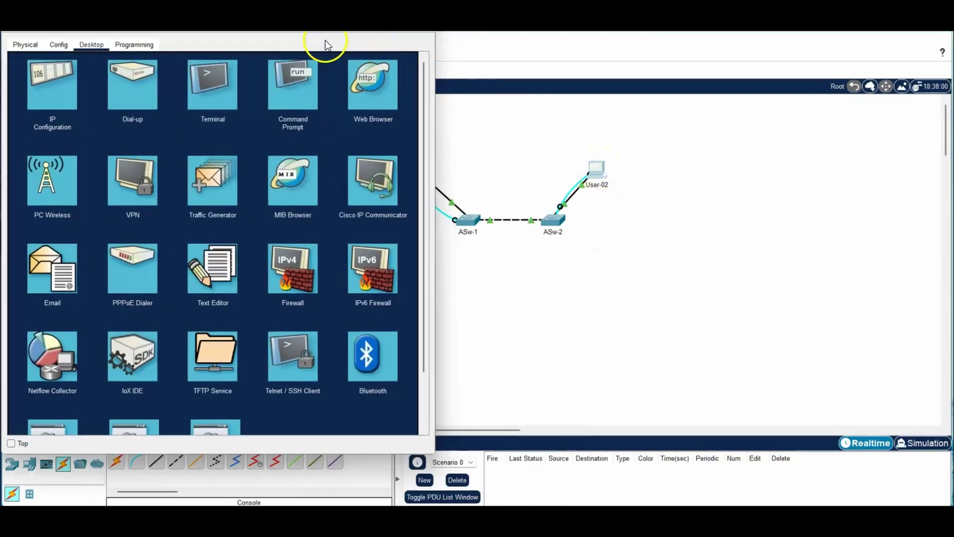
drag(295, 23, 759, 43)
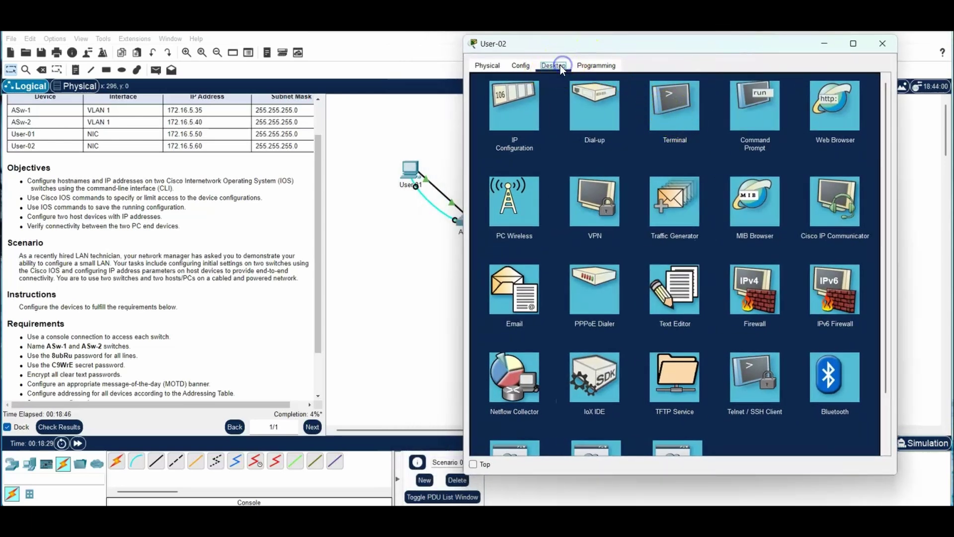
click(679, 115)
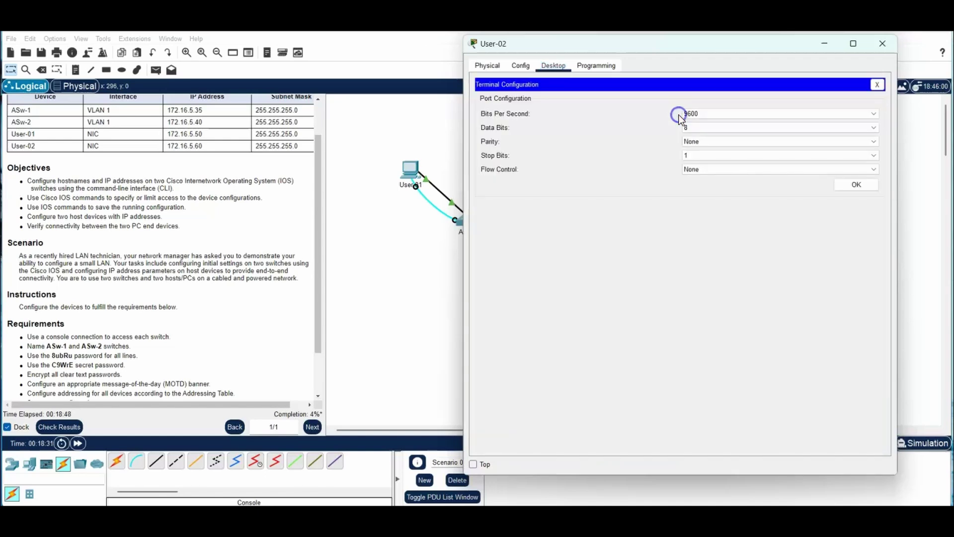
click(856, 186)
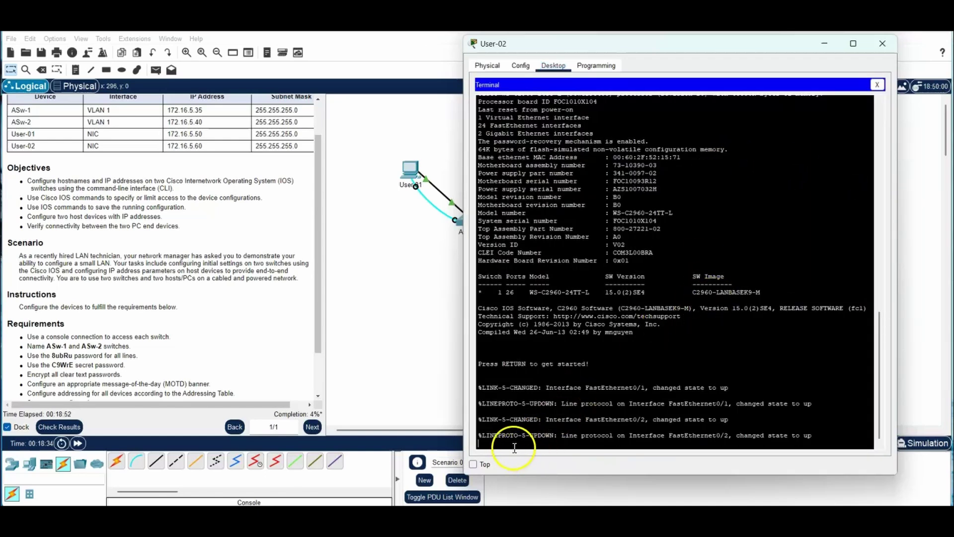
- Enter enable and config terminal, then set hostname ASw-2
key(Return)
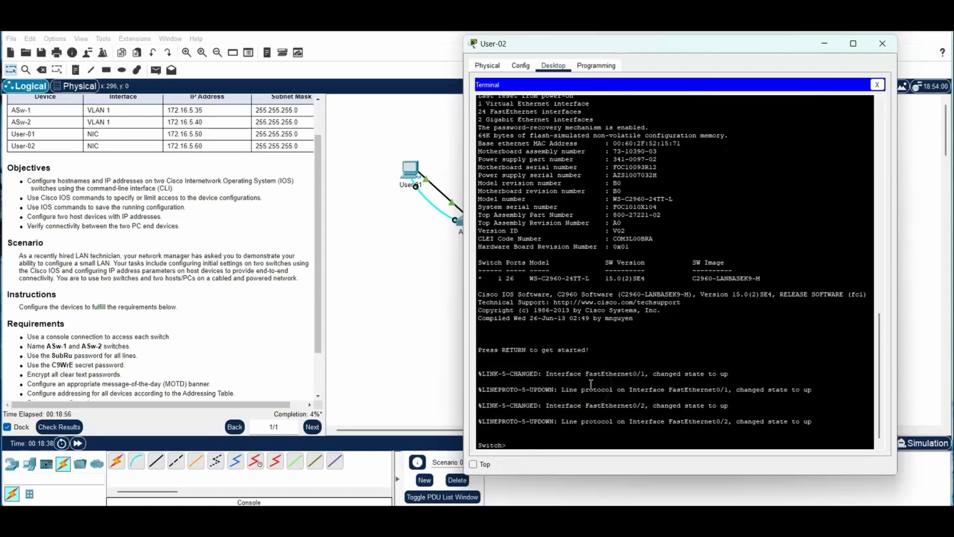
text(enable)
key(Return)
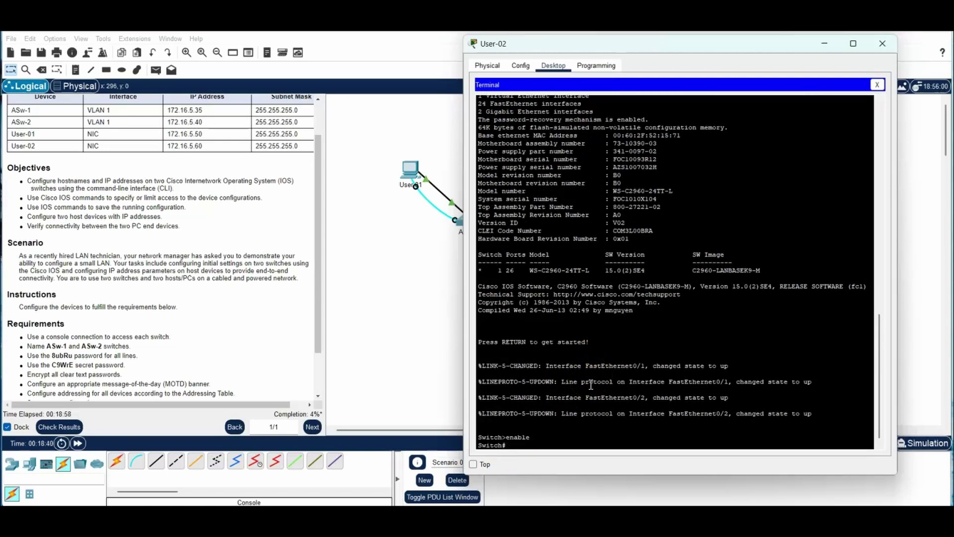
text(config terminal)
key(Return)
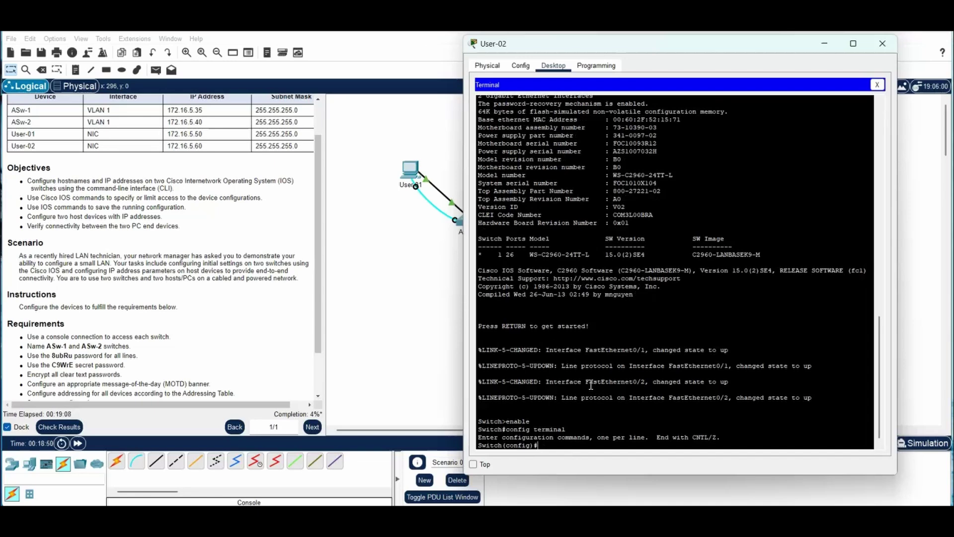
text(hostname ASw-2)
key(Return)
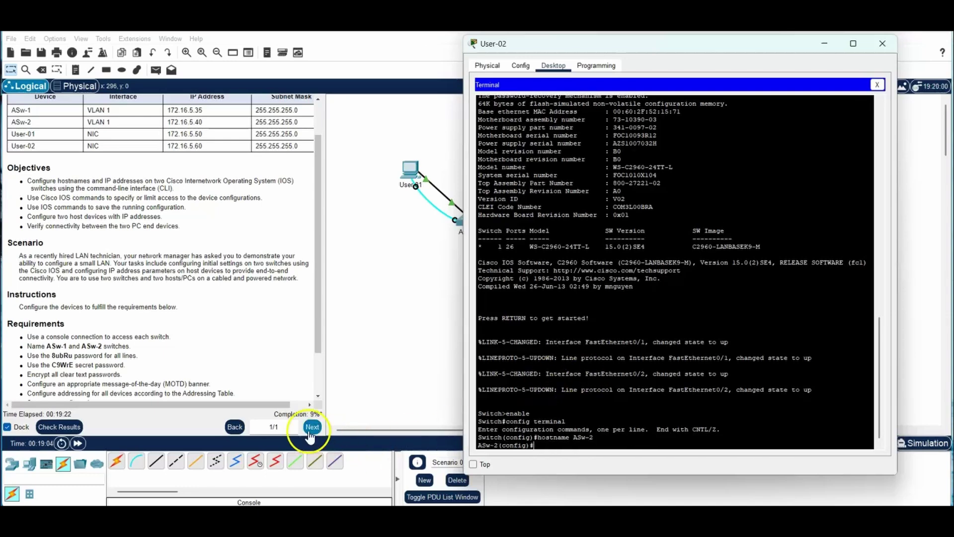
click(379, 344)
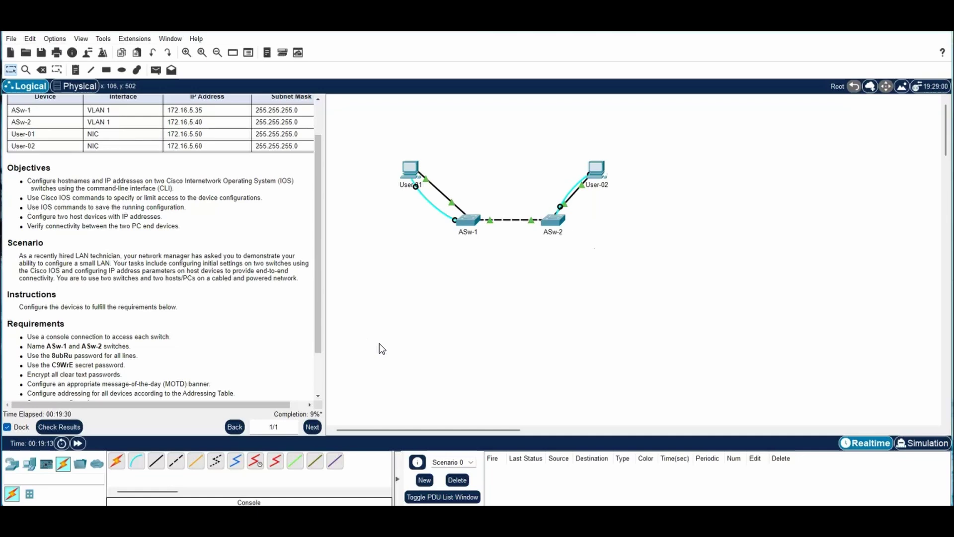
click(318, 280)
drag(318, 279, 315, 294)
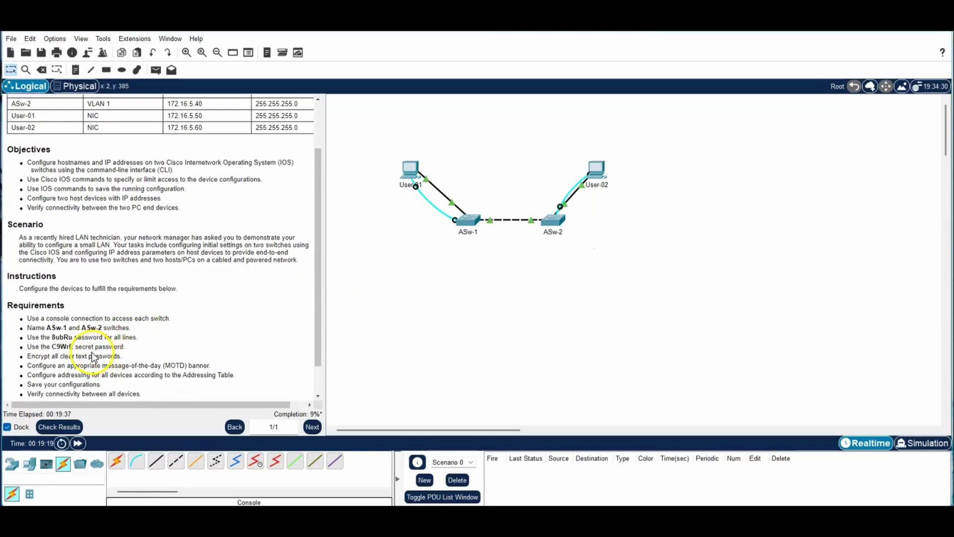
drag(28, 336, 138, 336)
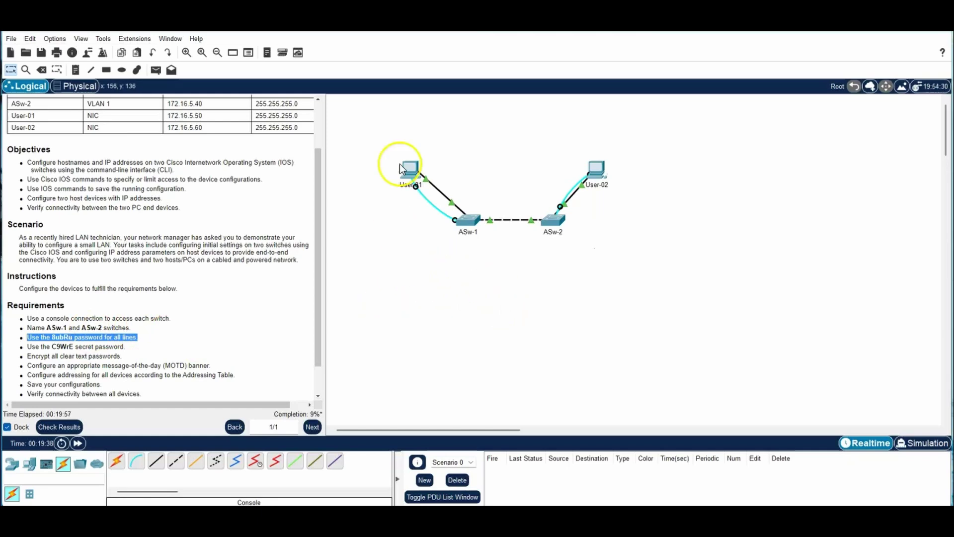
- Set the required password on ASw-1's console line 0 and require login
click(412, 174)
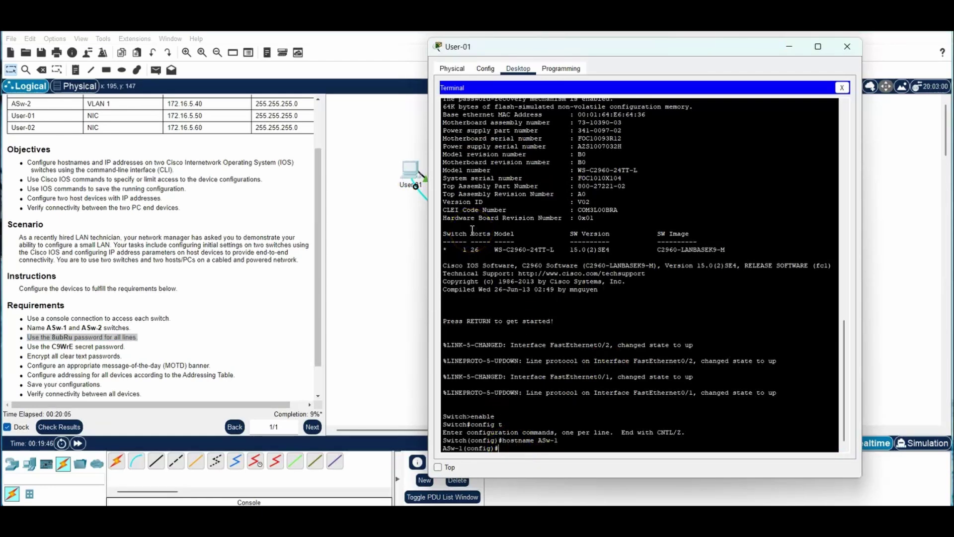
text(line con 0)
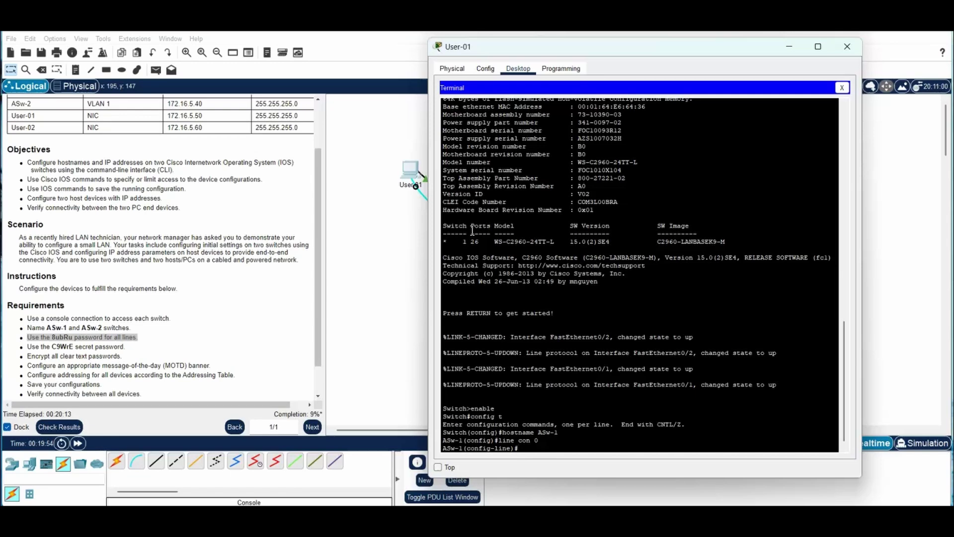
text(password)
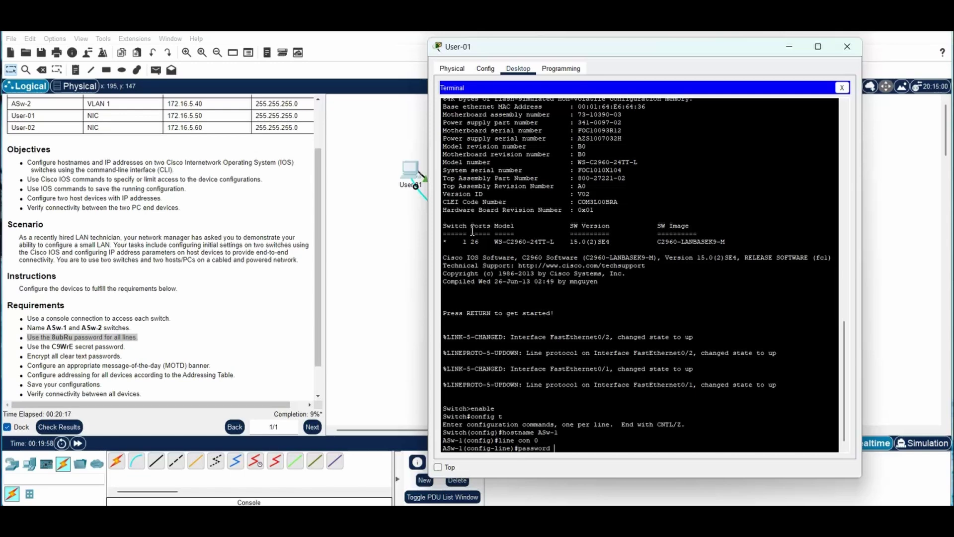
text( 8ubRu)
key(Return)
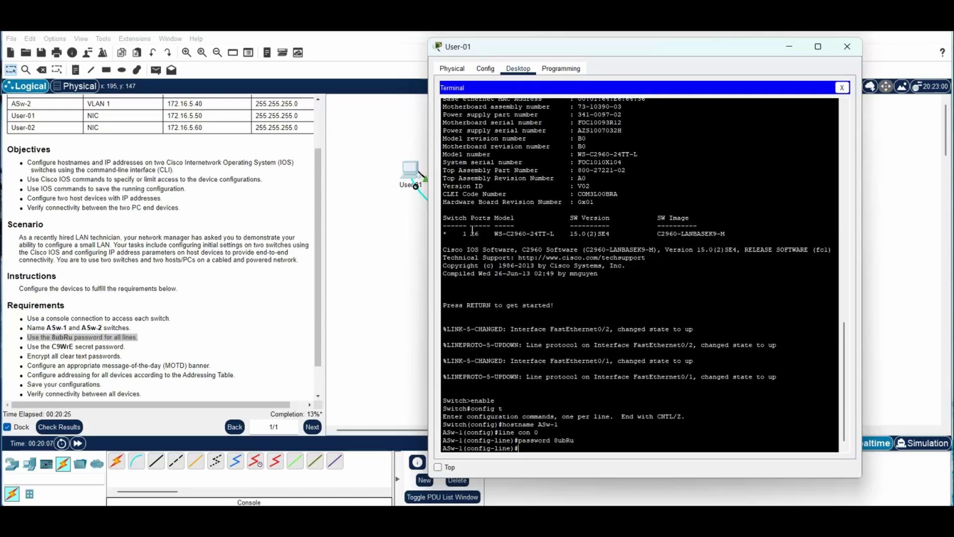
text(login)
key(Return)
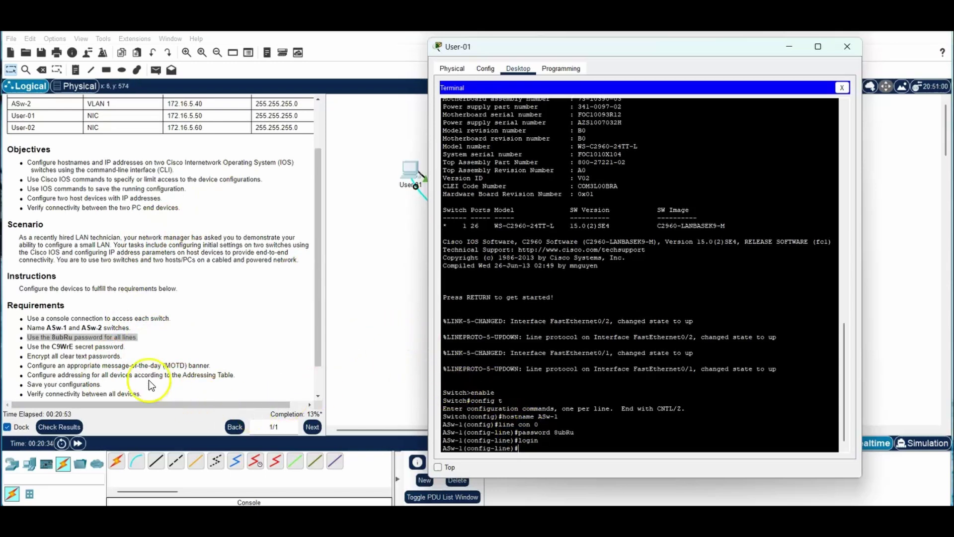
drag(27, 337, 141, 334)
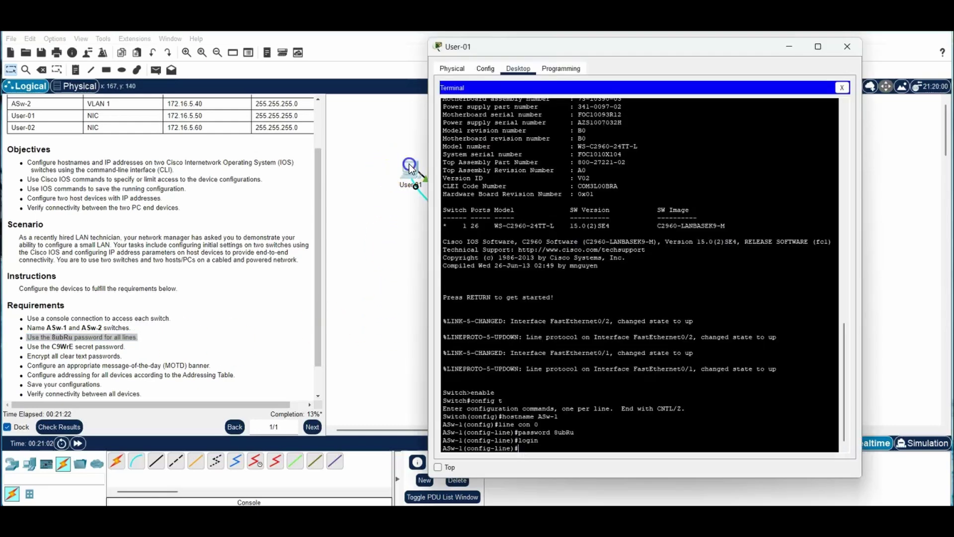
click(410, 169)
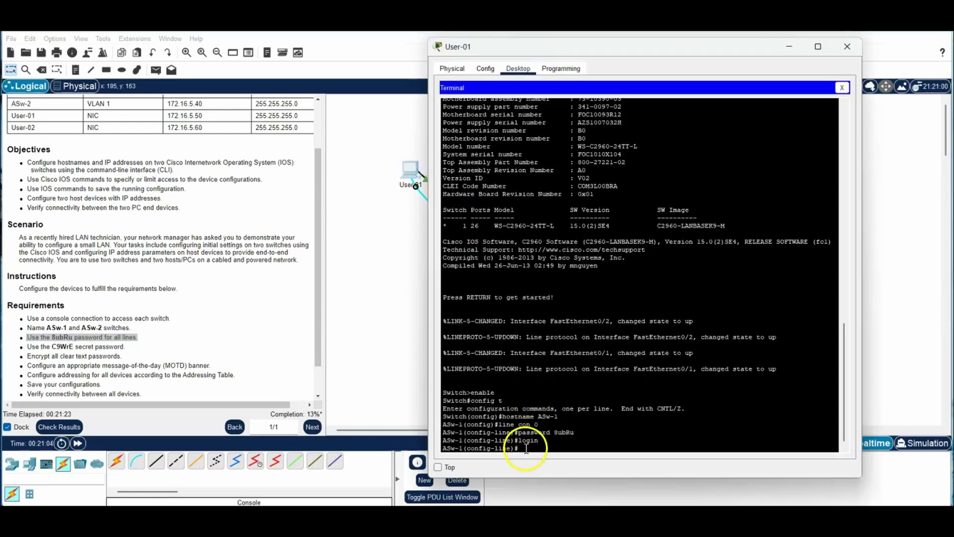
- Set the same line password on vty 0 15 and enable login
click(556, 436)
text(line vty 0 15)
key(Return)
text(passwor)
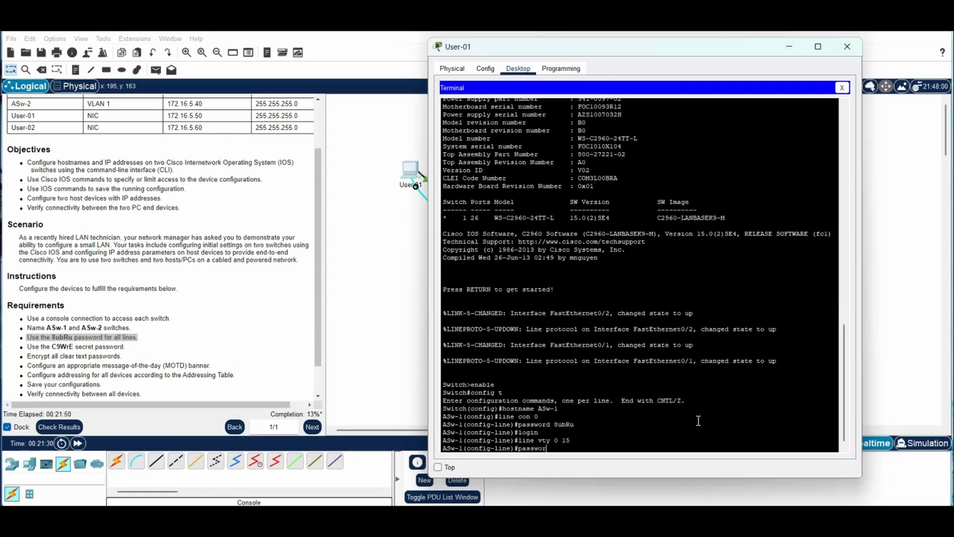
text(d 8ubRu)
key(Return)
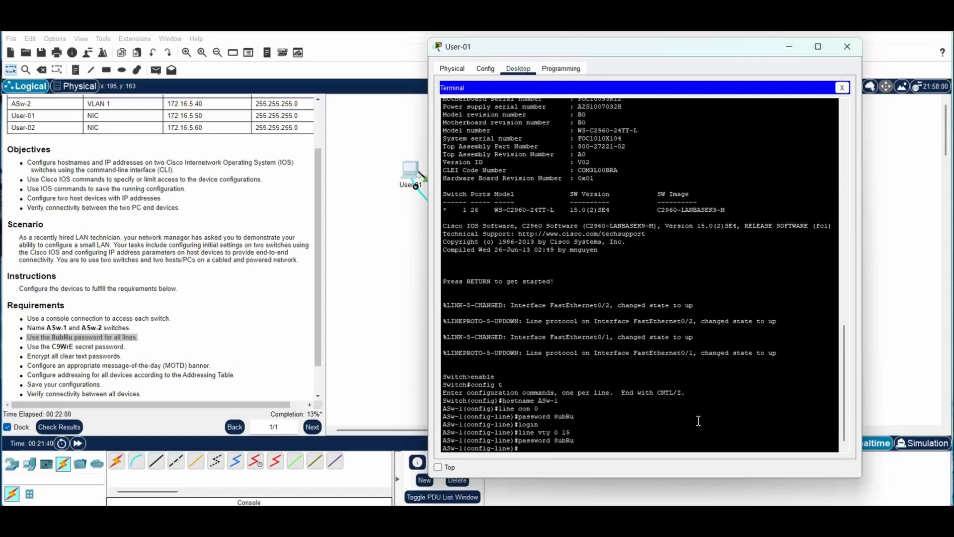
text(login)
key(Return)
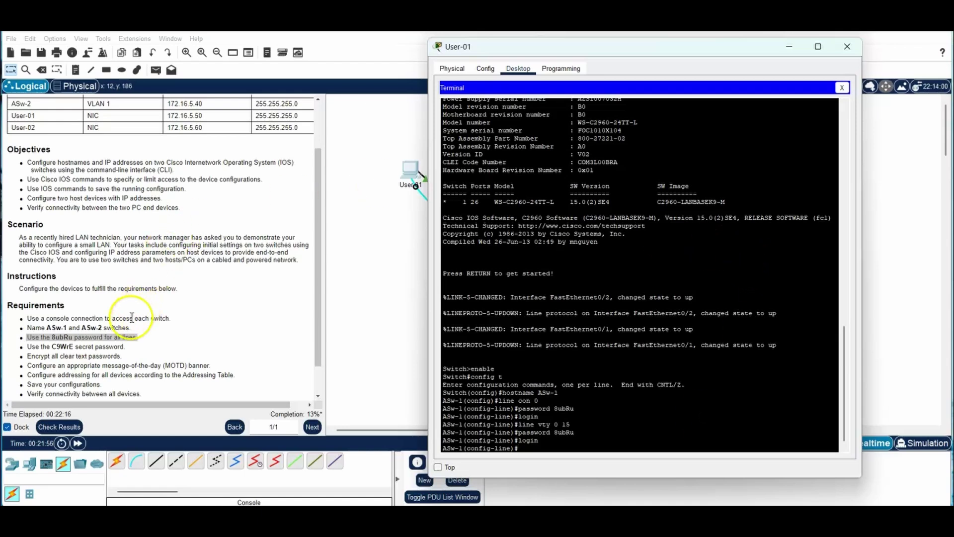
- Keep User-01's window on top, exit line mode, and set the required enable secret
click(439, 468)
click(119, 346)
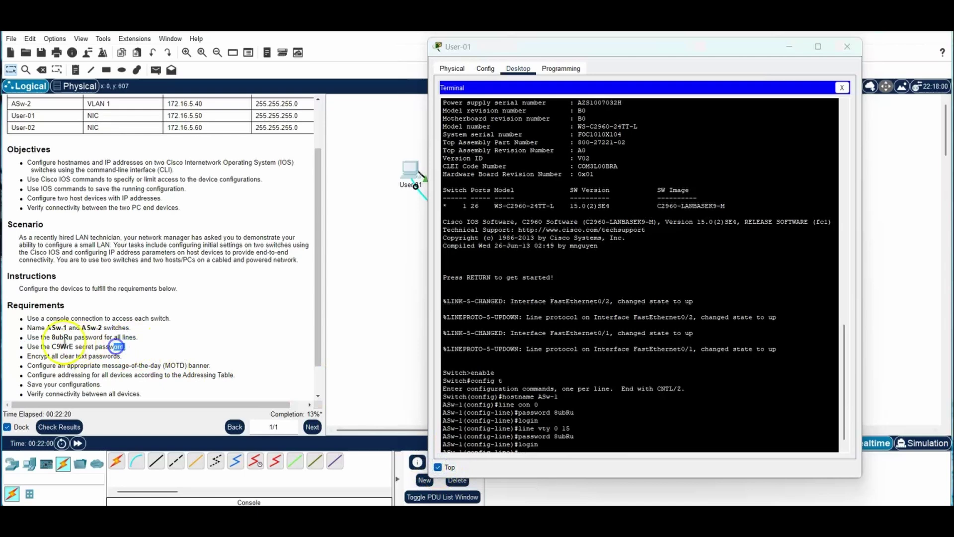
drag(26, 347, 126, 346)
click(551, 388)
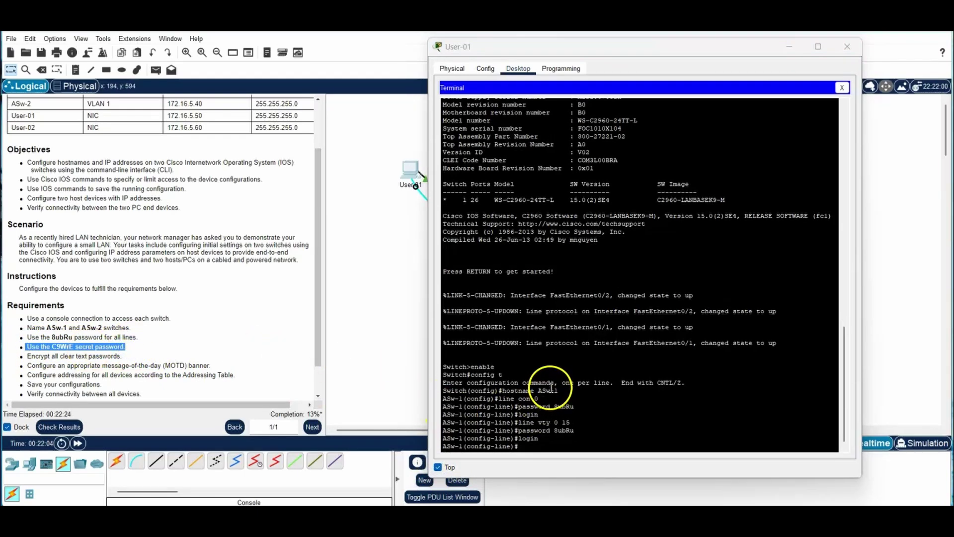
click(528, 446)
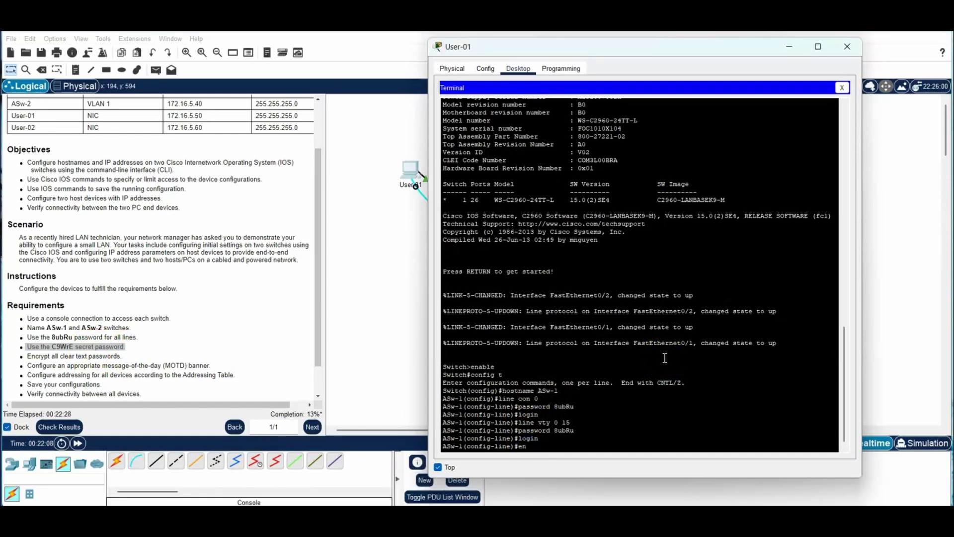
key(BackSpace)
key(BackSpace)
text(exit)
key(Return)
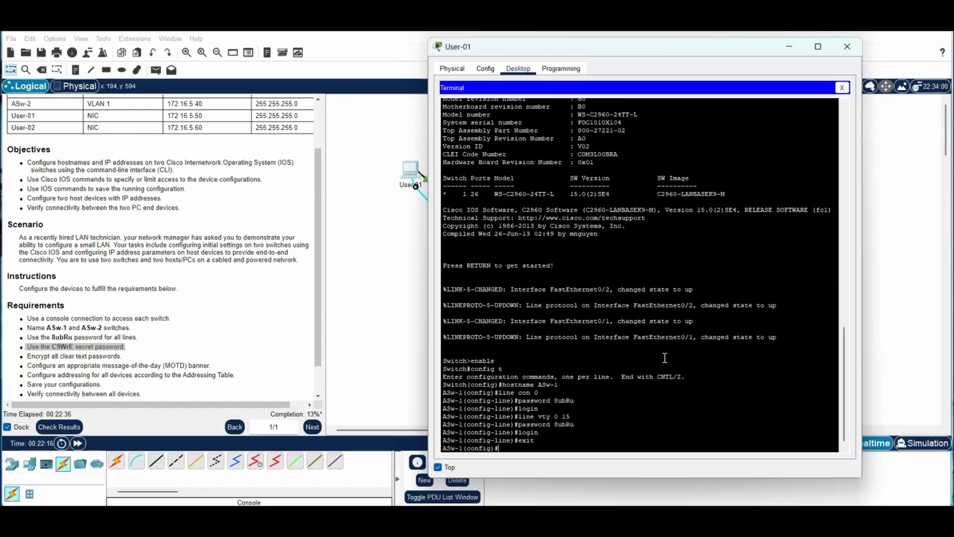
text(enalbe)
key(BackSpace)
key(BackSpace)
key(BackSpace)
key(BackSpace)
text(ble secret C9Wr)
key(Return)
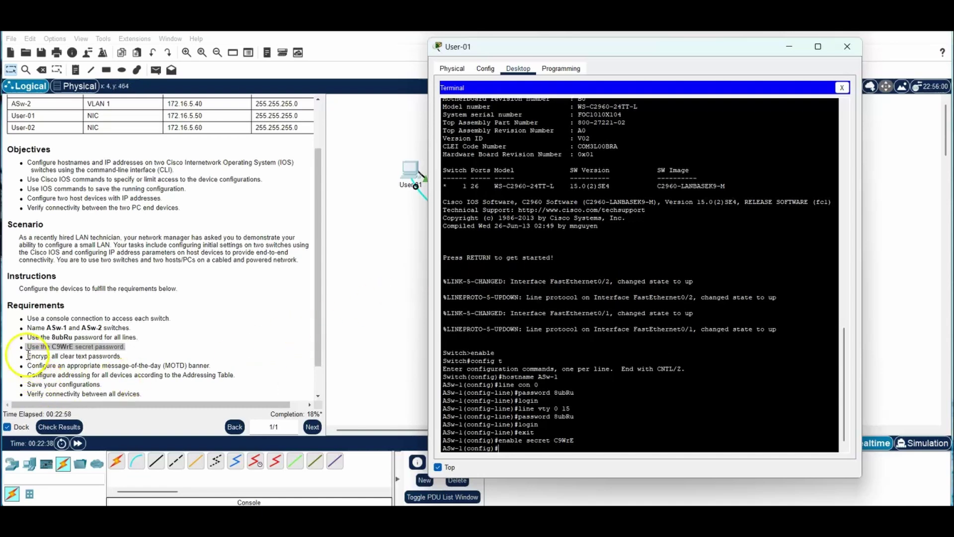
- Turn on service password-encryption on ASw-1
drag(28, 356, 124, 356)
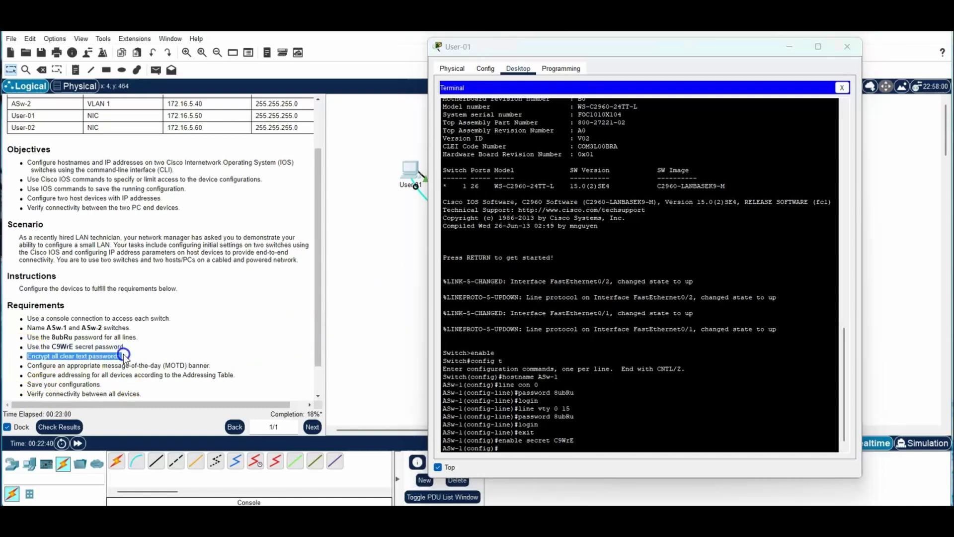
click(510, 453)
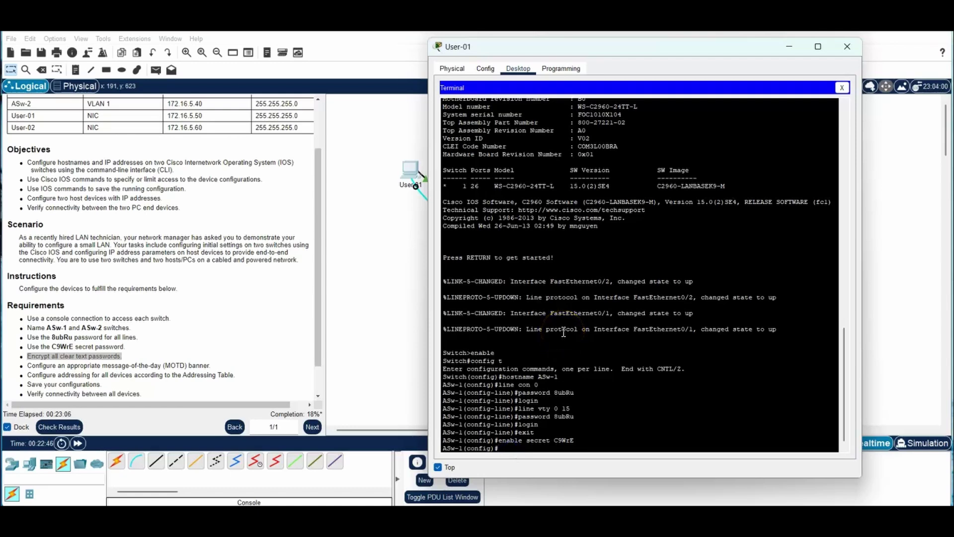
text(service password-encryption)
key(Return)
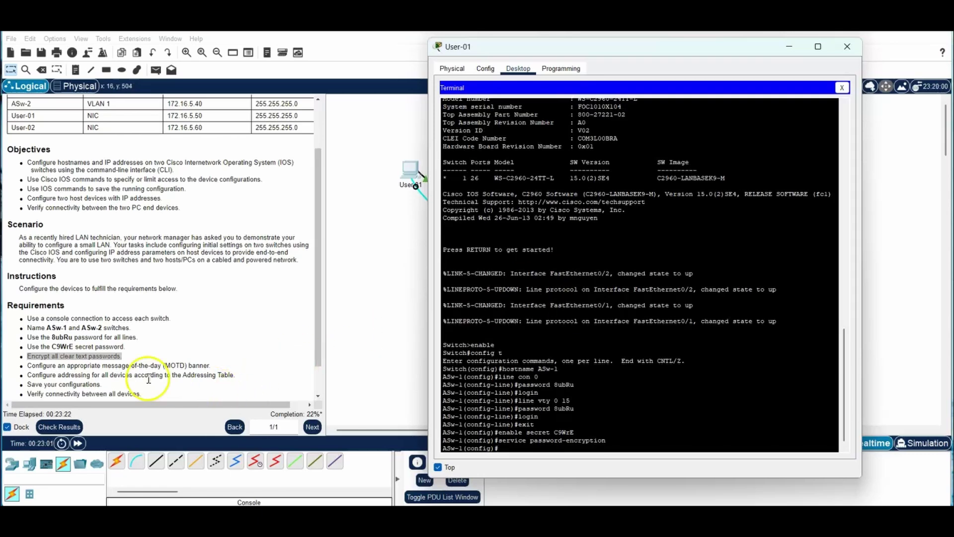
- Configure banner motd #Warning# on ASw-1
click(29, 364)
drag(28, 364, 212, 366)
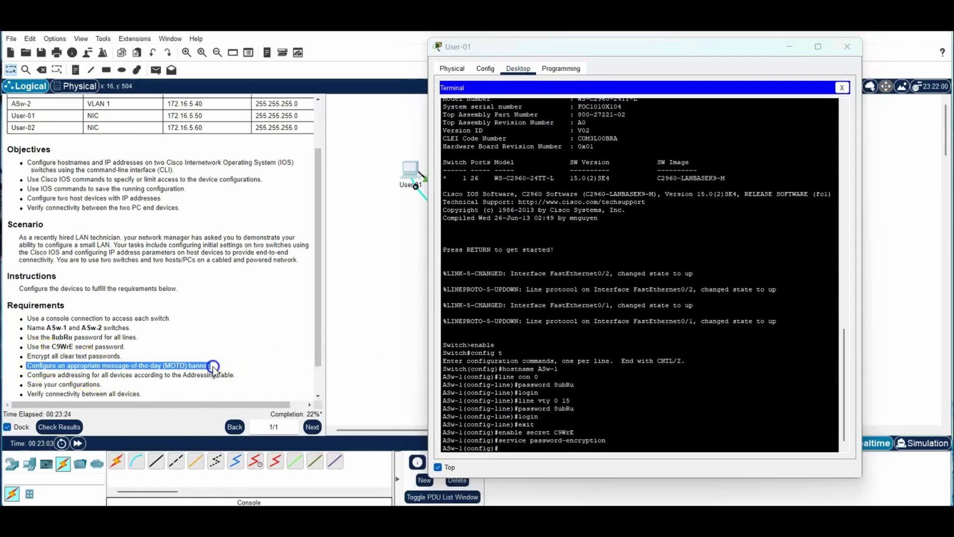
click(497, 448)
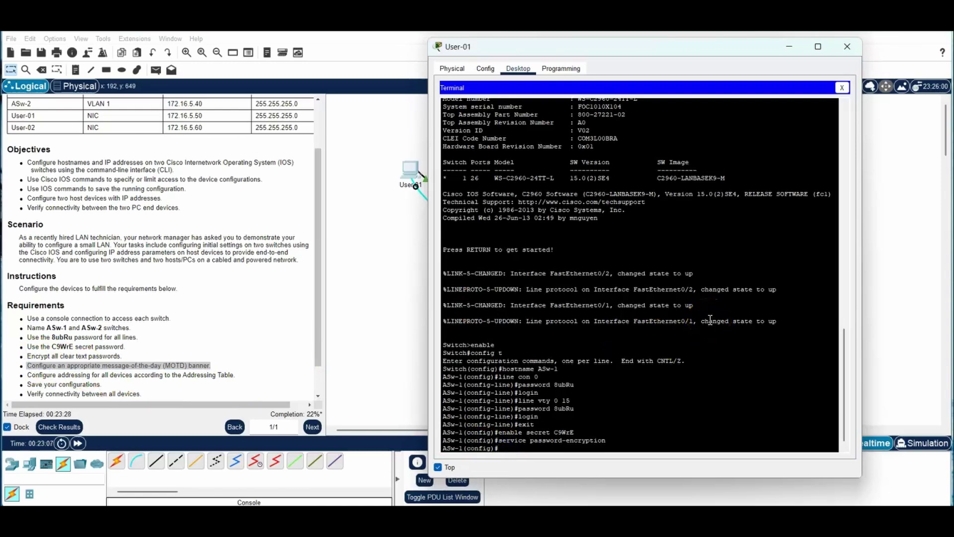
text(banner motd #Warning#)
key(Return)
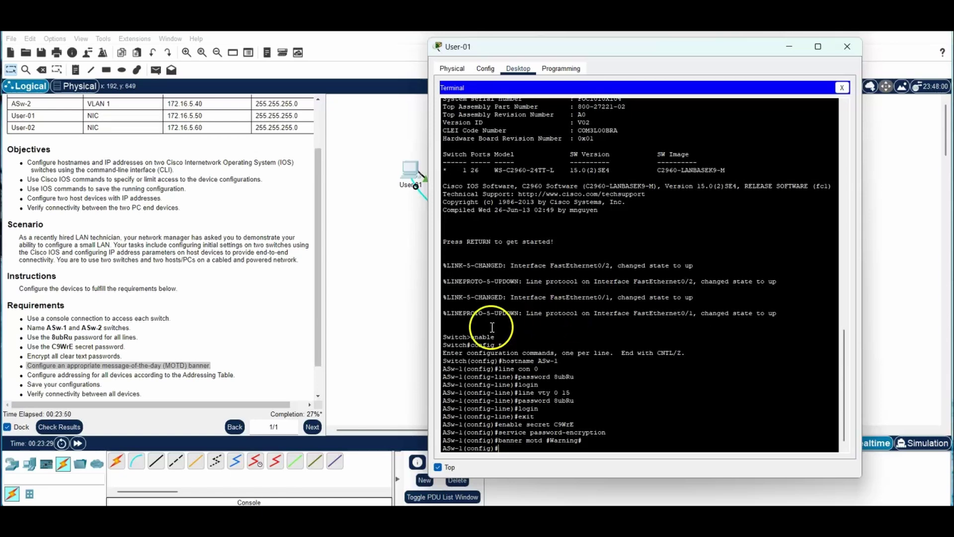
drag(29, 374, 236, 374)
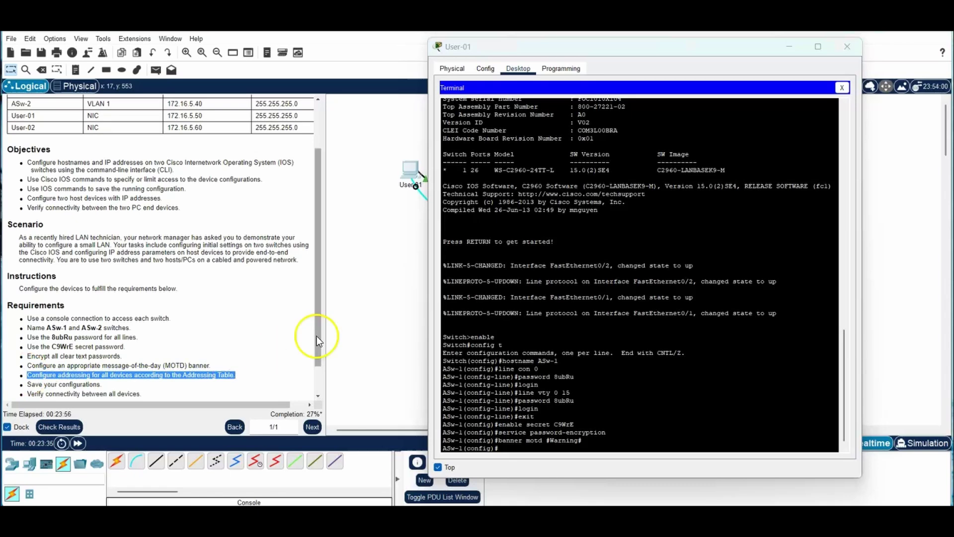
- Check ASw-1's addressing table entry and enter interface vlan 1
click(504, 448)
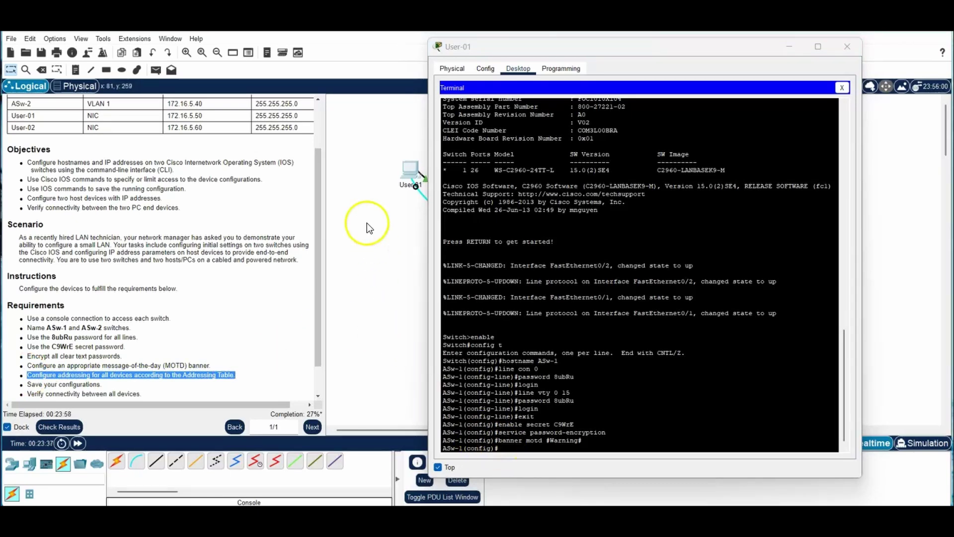
drag(319, 198, 322, 175)
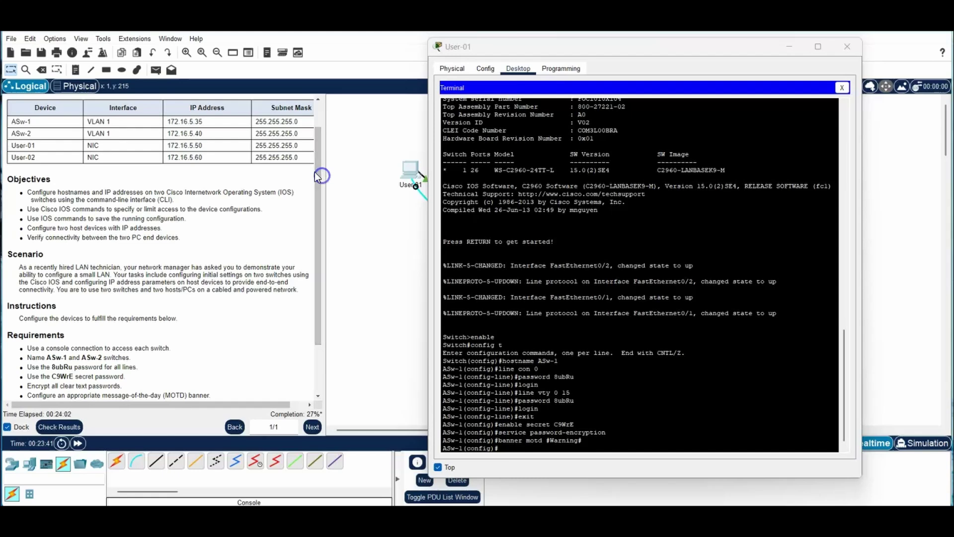
click(138, 117)
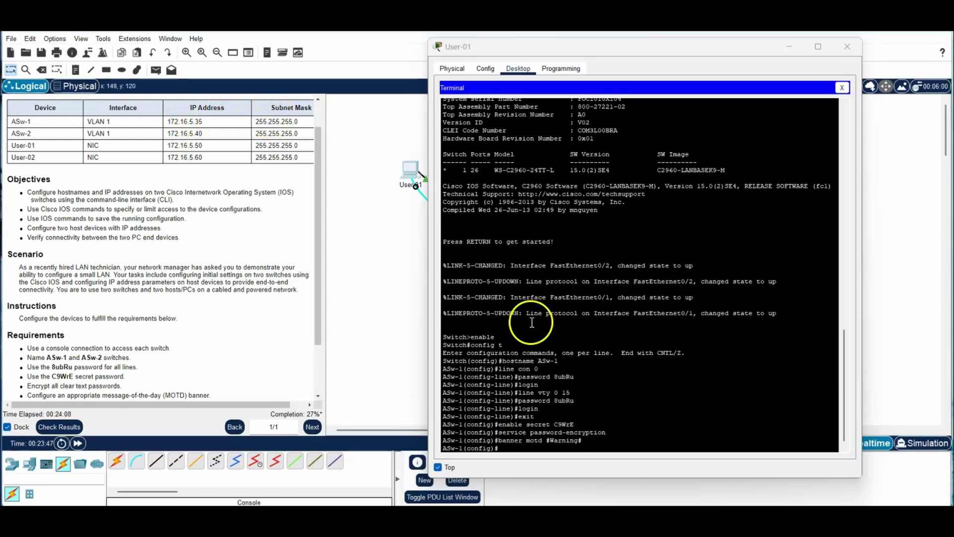
click(517, 442)
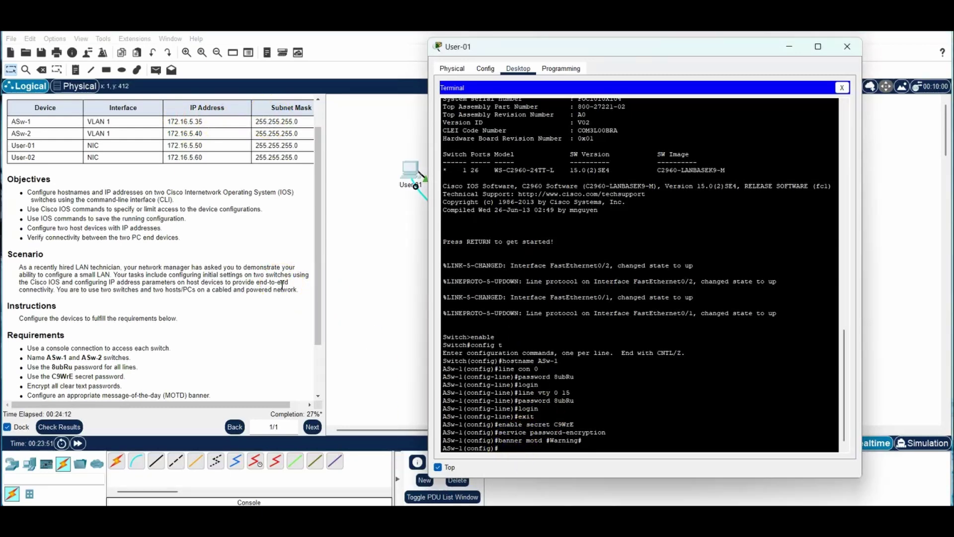
text(interface vlan 1)
key(Return)
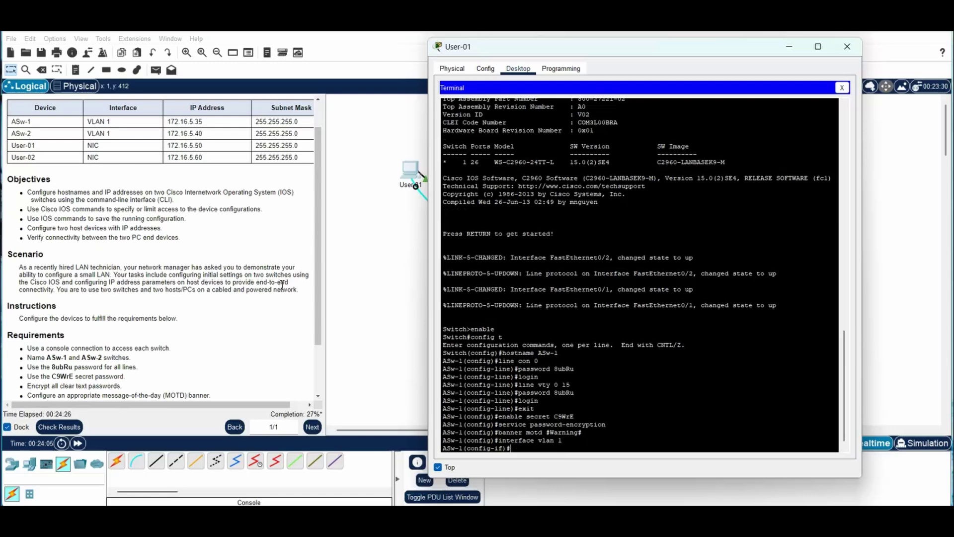
- Assign IP address 172.16.5.35 with mask 255.255.255.0 to VLAN 1
click(462, 444)
text(p address)
click(207, 154)
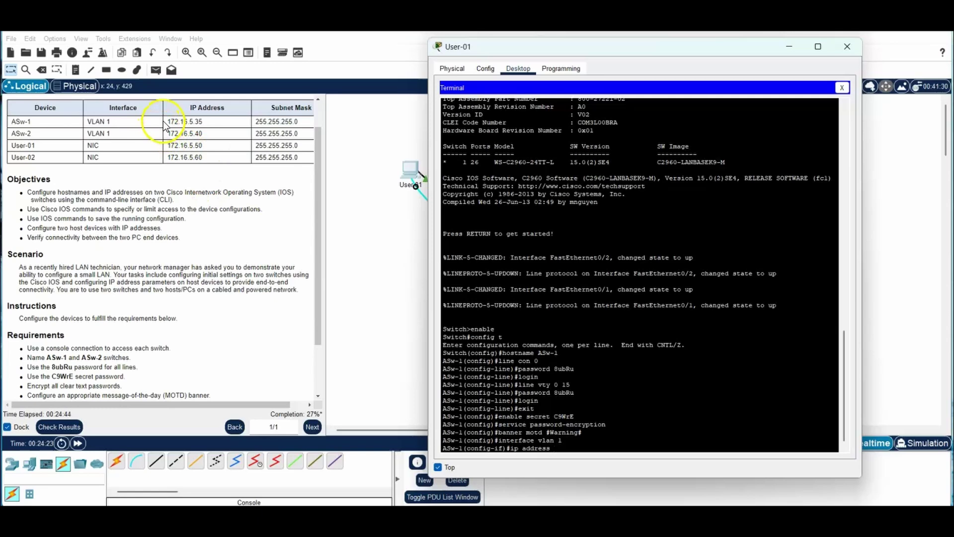
drag(168, 122, 300, 123)
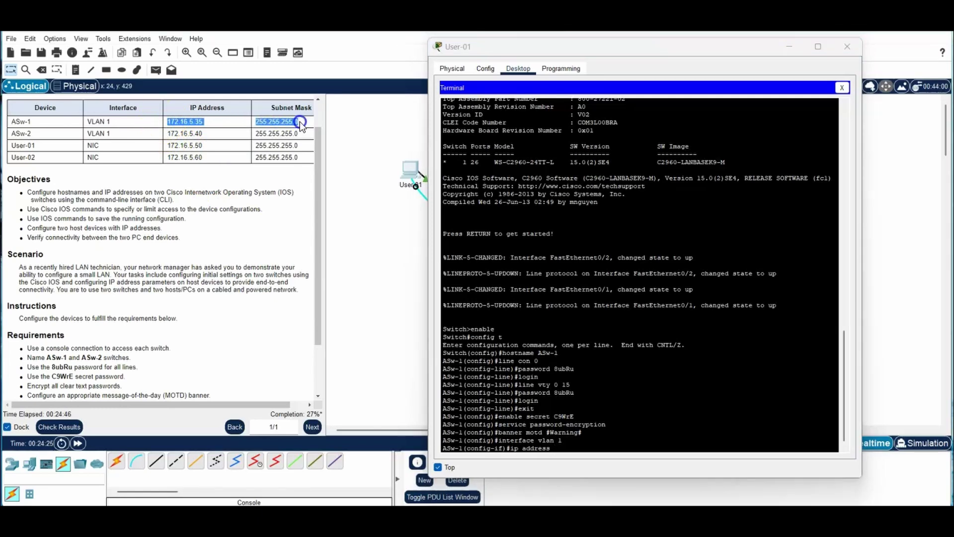
click(560, 441)
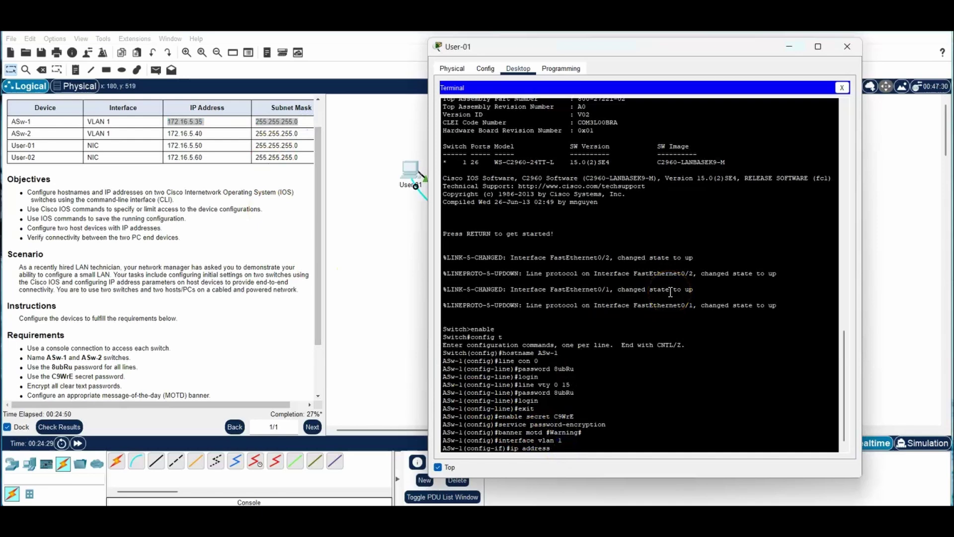
text(172.16.5.35)
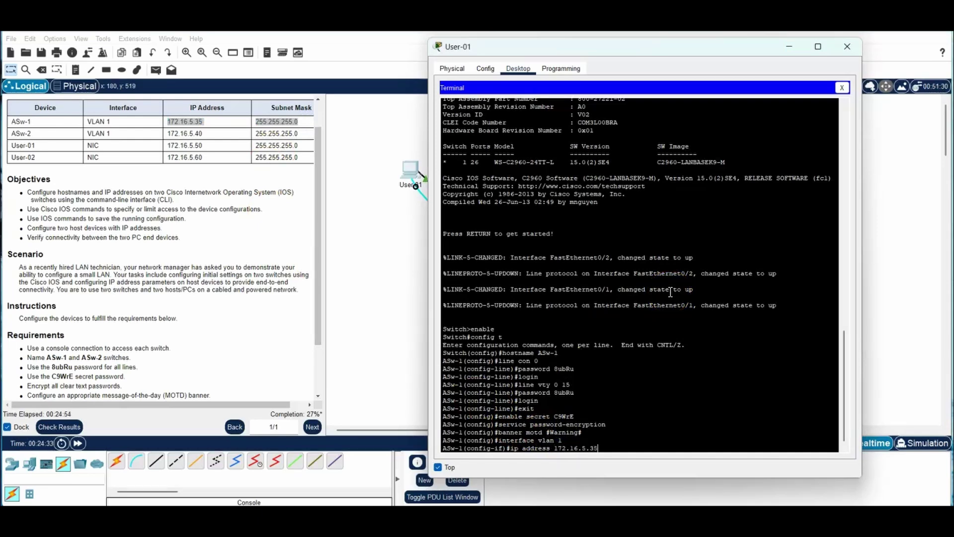
text( 255.255.255.0)
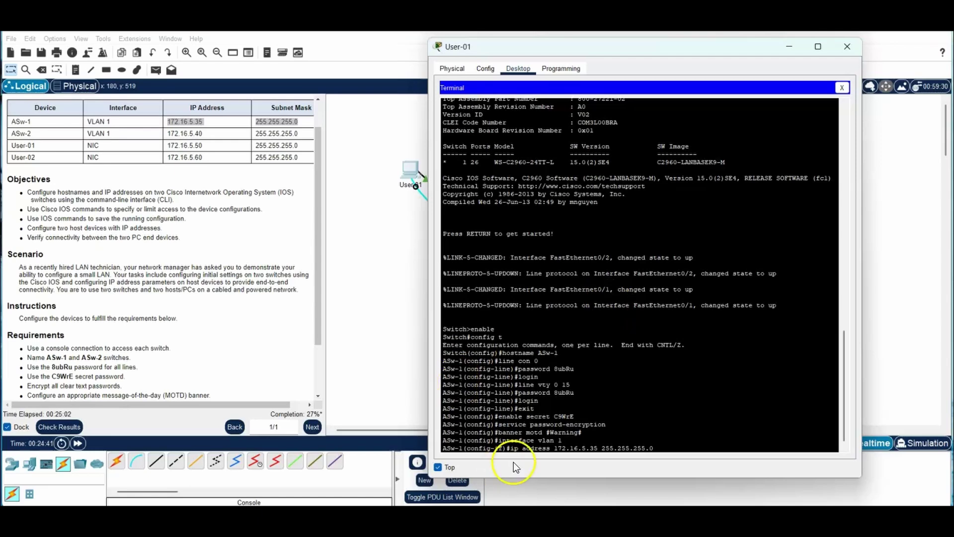
drag(555, 448, 654, 449)
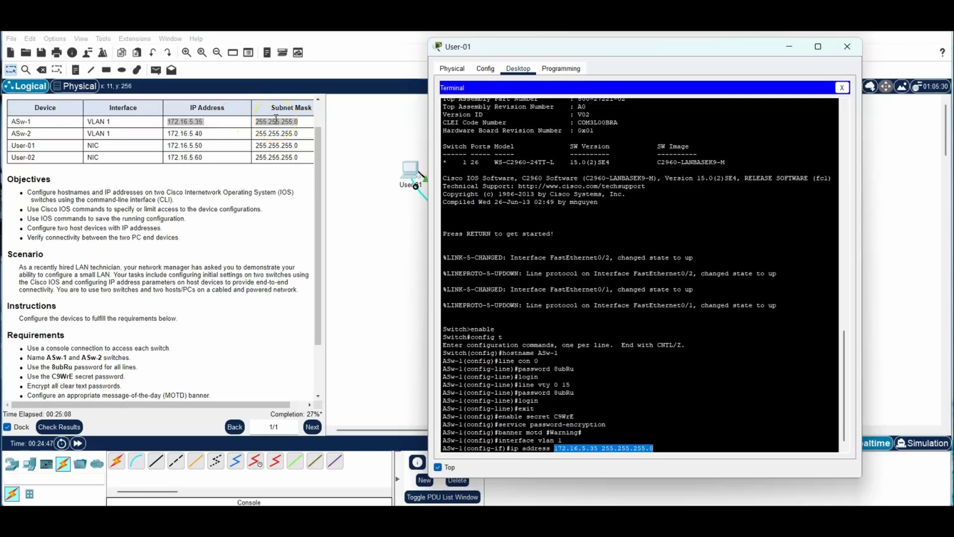
click(677, 449)
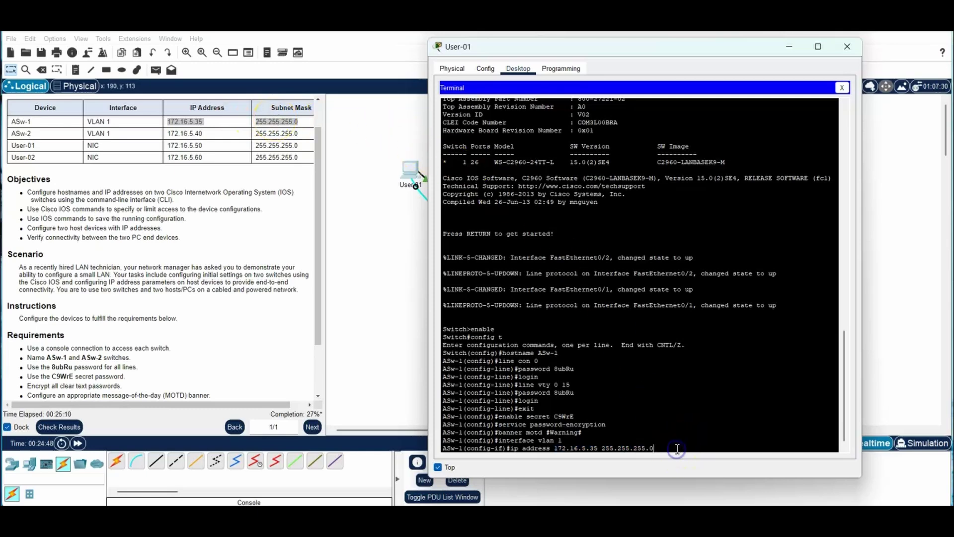
key(Return)
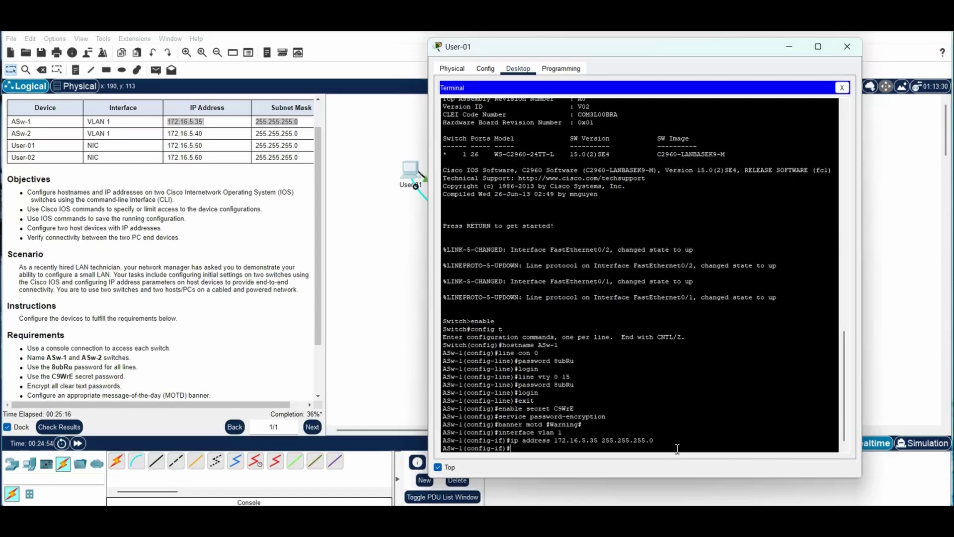
- Enable the VLAN 1 interface with no shutdown
text(no shu)
text(tdwon)
key(BackSpace)
key(BackSpace)
key(BackSpace)
text(own)
key(Return)
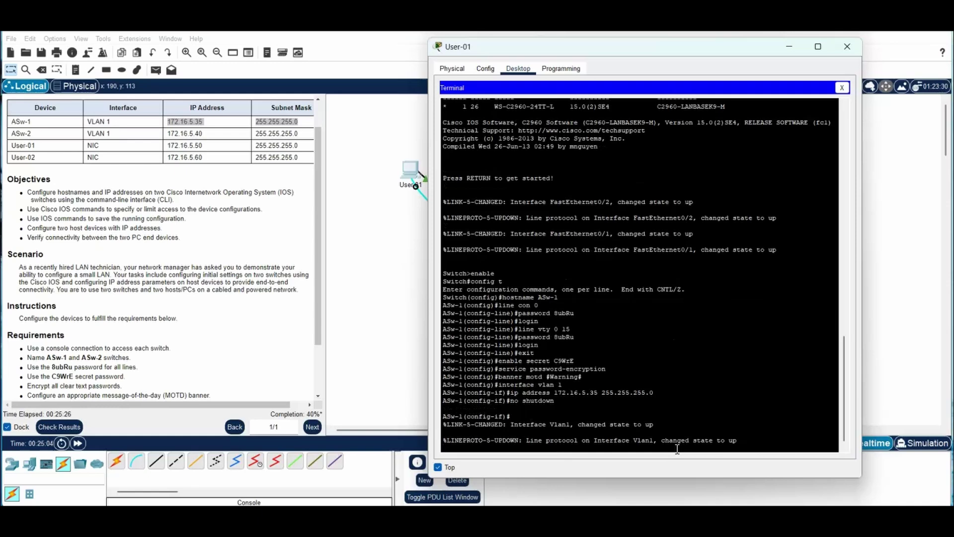
- Exit configuration mode and save ASw-1's running config to startup-config
key(Return)
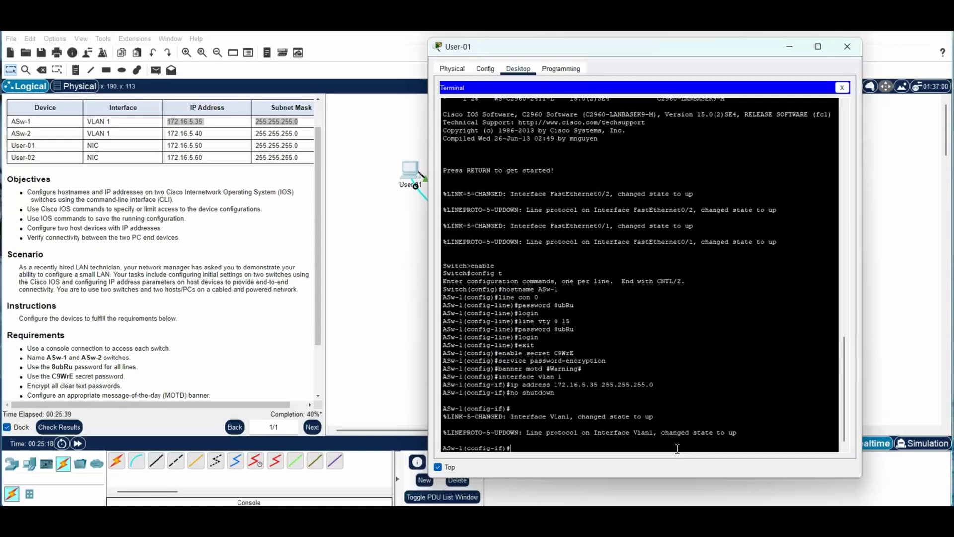
text(exit)
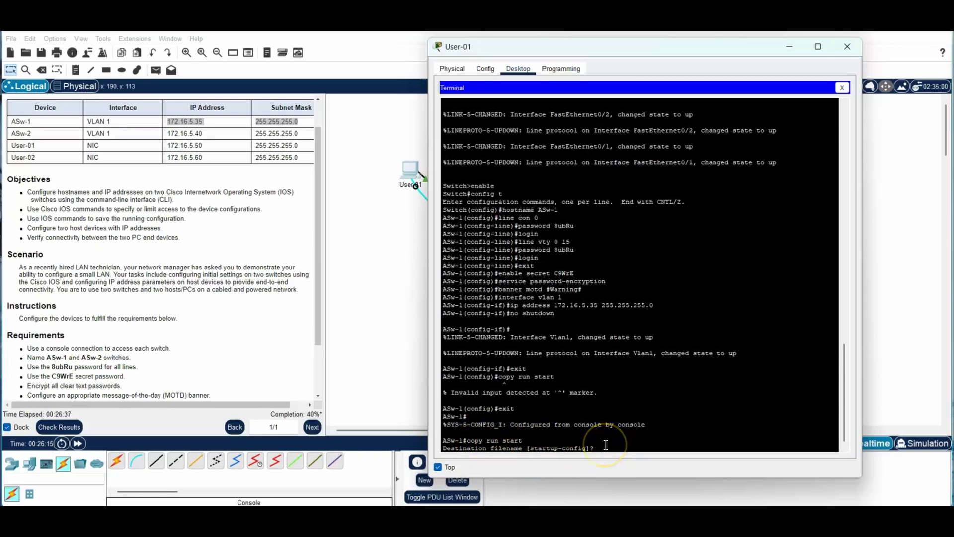
key(Return)
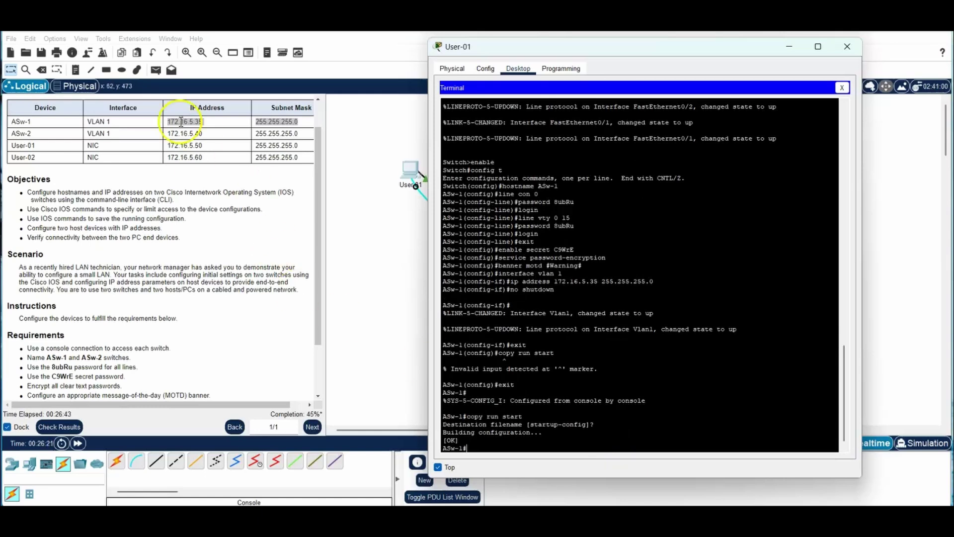
- Check ASw-1's addressing row, then close the User-01 terminal window
drag(13, 121, 310, 123)
click(374, 138)
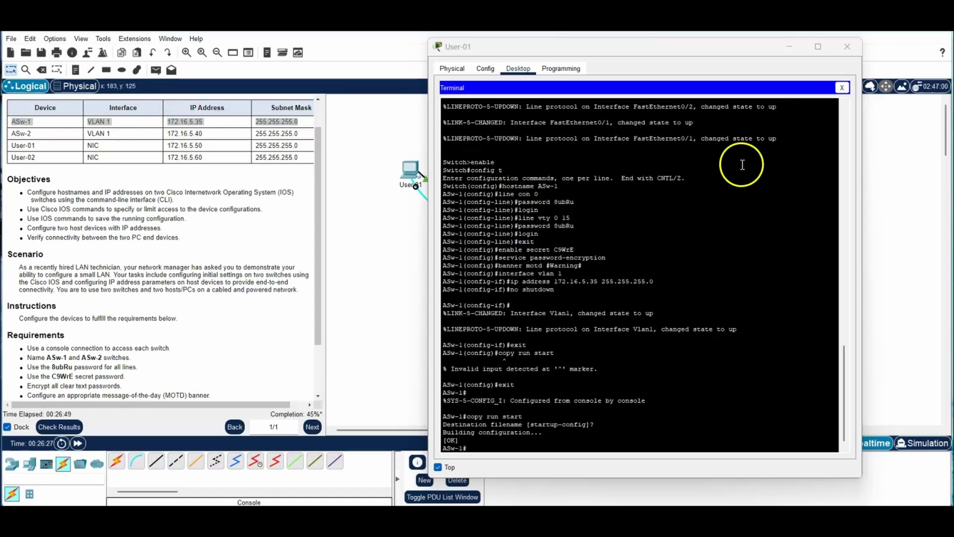
click(852, 47)
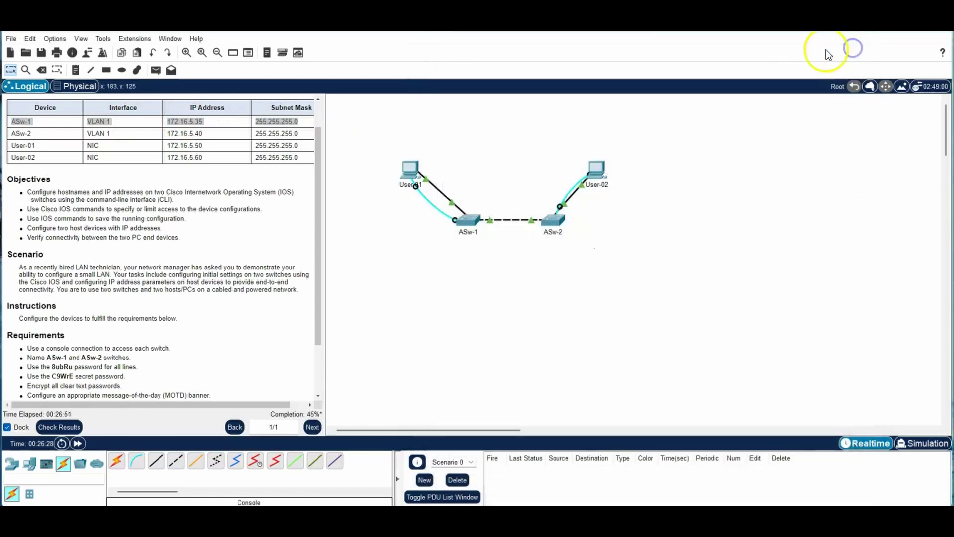
- Open User-02's terminal to ASw-2's console, kept on top and repositioned
click(556, 222)
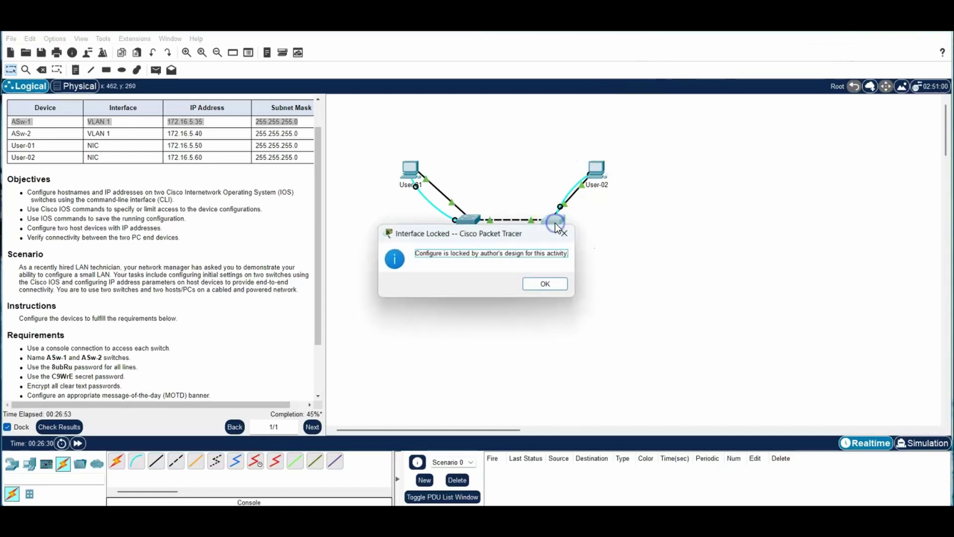
key(Return)
click(599, 170)
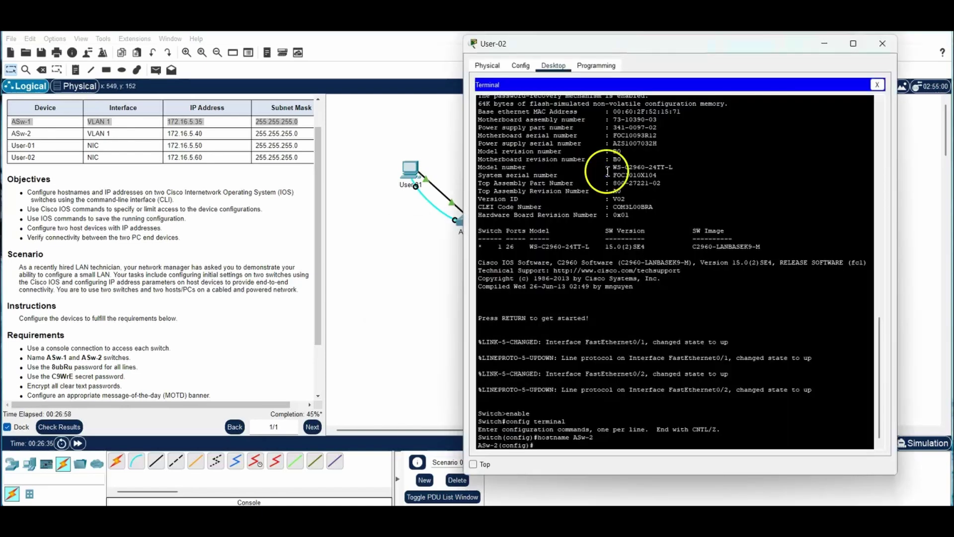
click(473, 463)
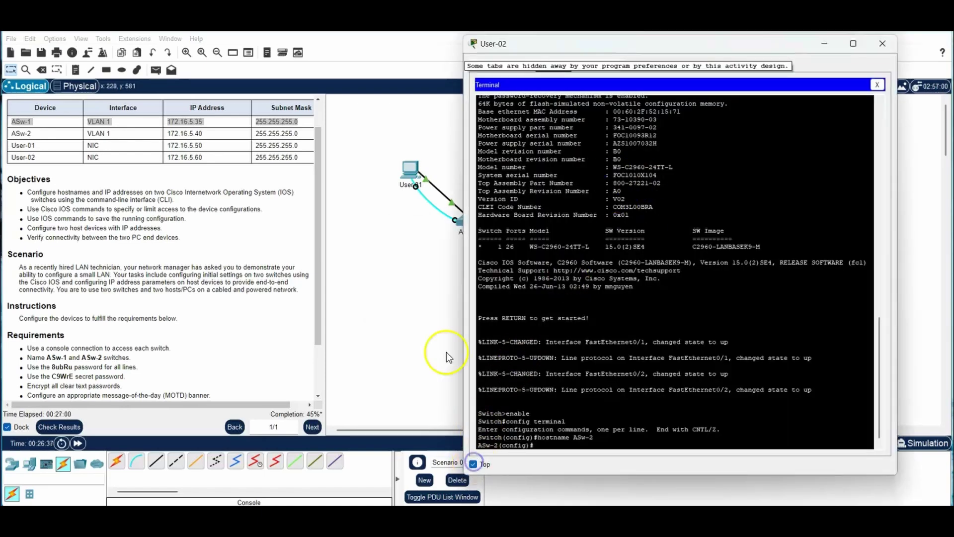
drag(697, 44, 708, 36)
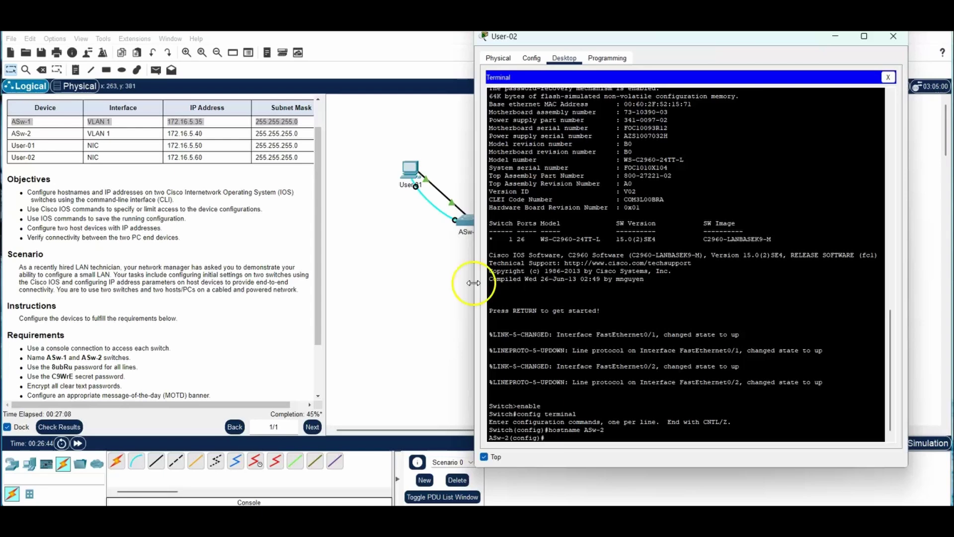
- Check ASw-2's addressing row and start configuring line con 0
click(44, 134)
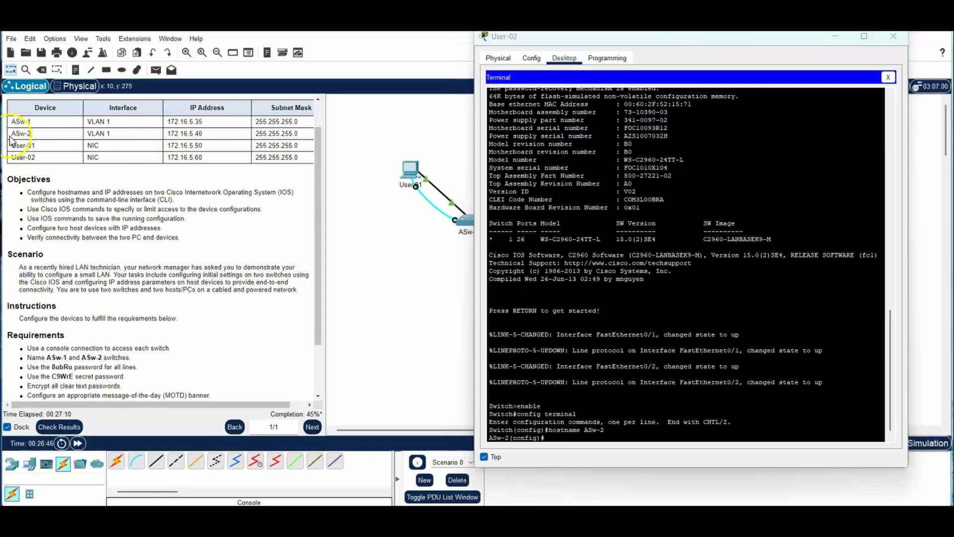
drag(11, 133, 305, 132)
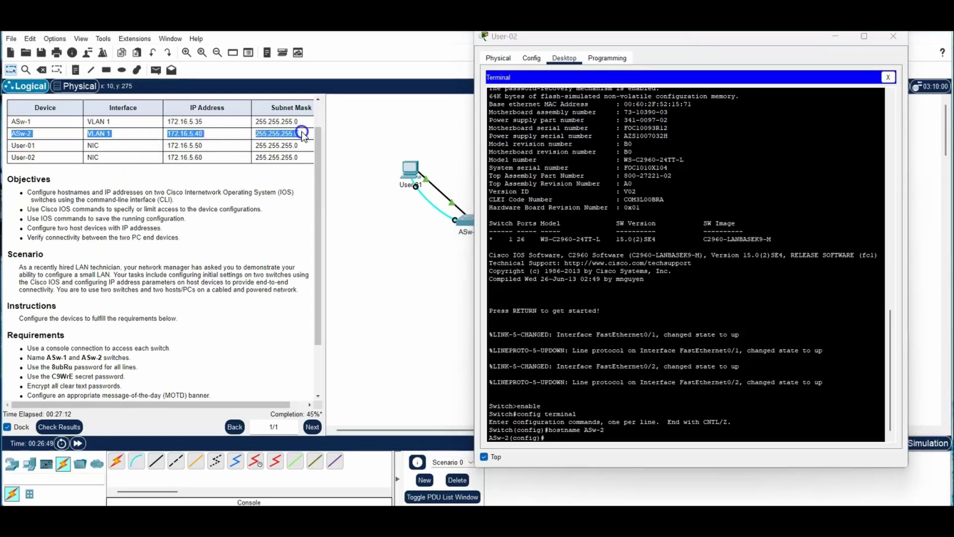
click(549, 436)
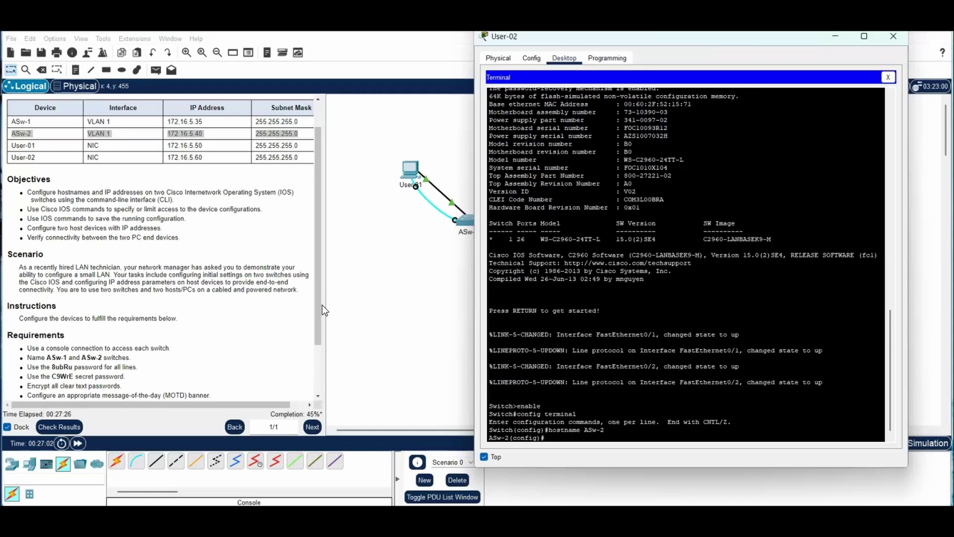
text(line con 0)
- On ASw-2, set the console line 0 password and require login on it
key(Return)
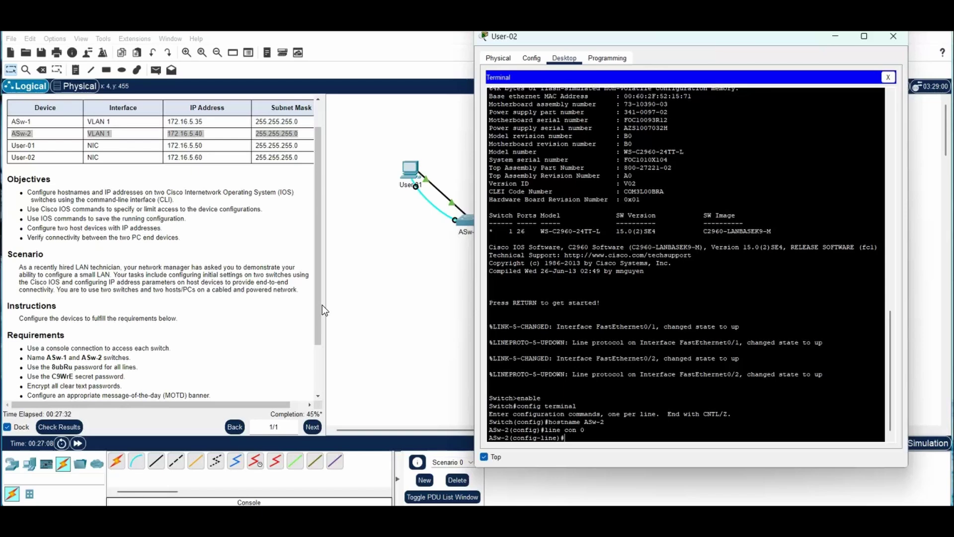
text(password 8ubRu)
key(Return)
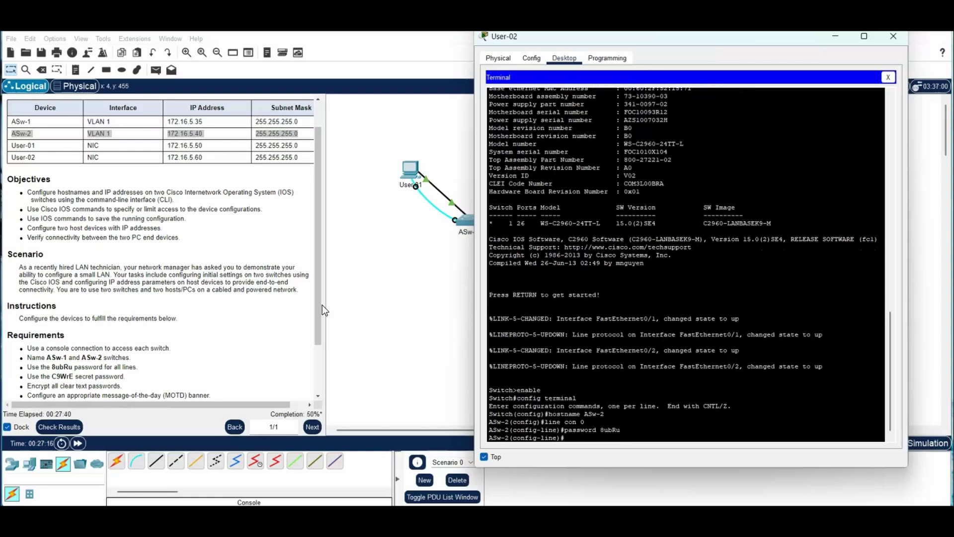
text(login)
key(Return)
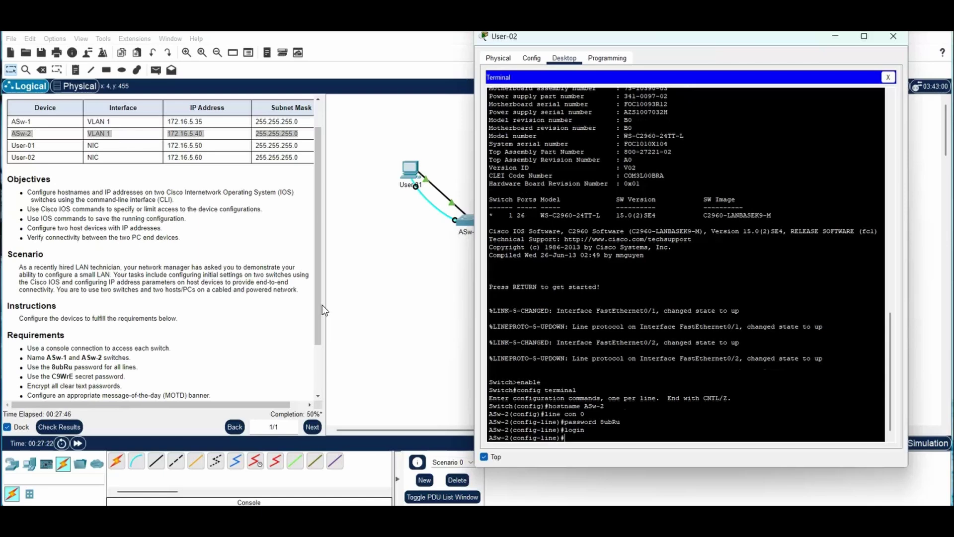
- Set the vty 0 15 line password, require login, and exit line configuration
text(line vty 0 15)
key(Return)
text(pa)
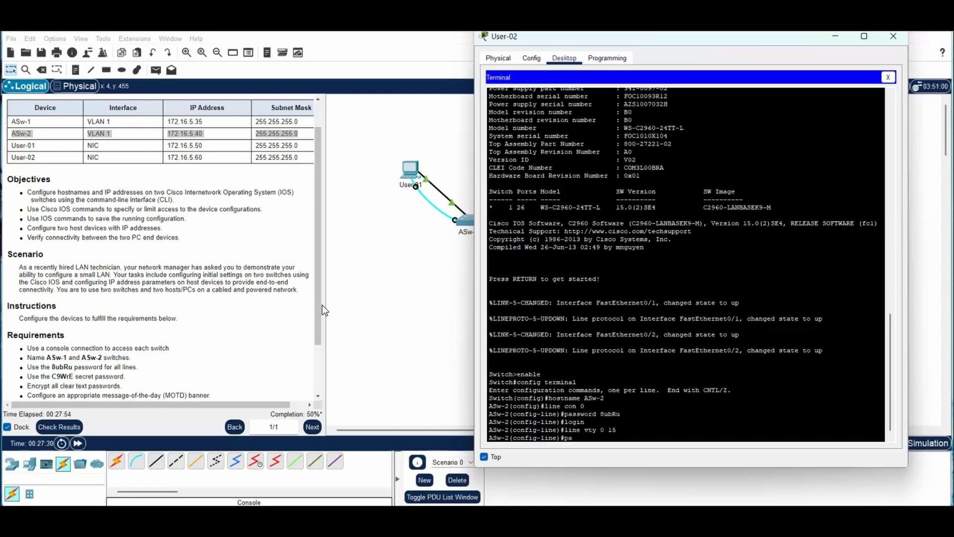
text(ssword 8ubRu)
key(Return)
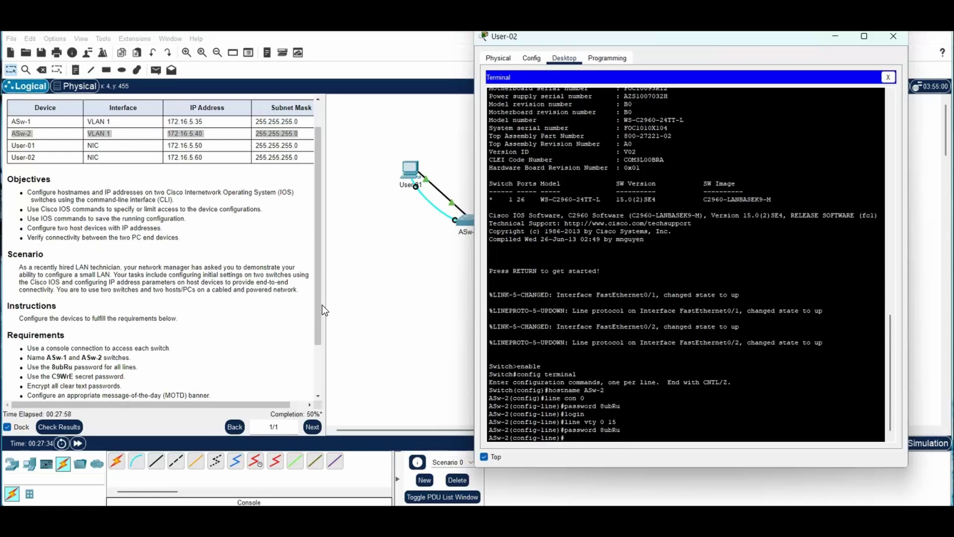
text(login)
key(Return)
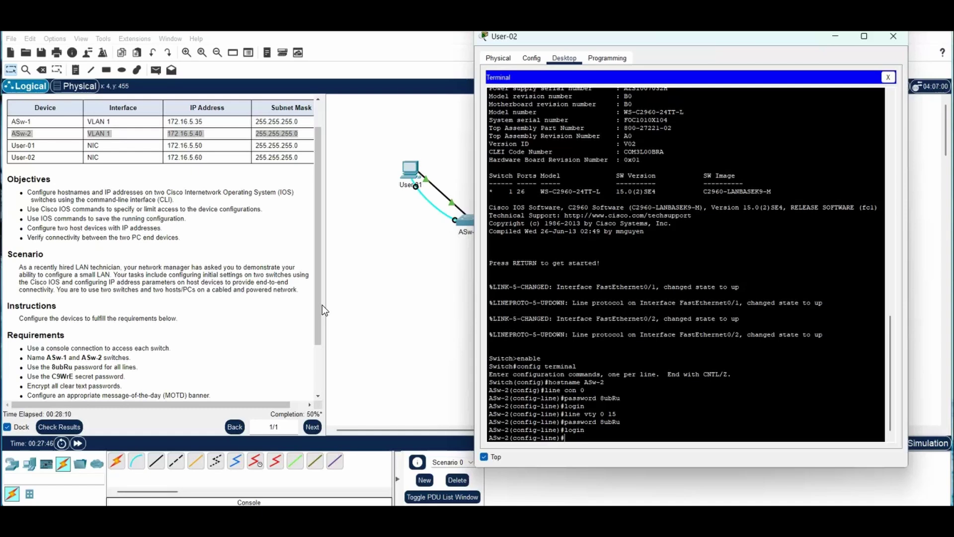
text(exit)
key(Return)
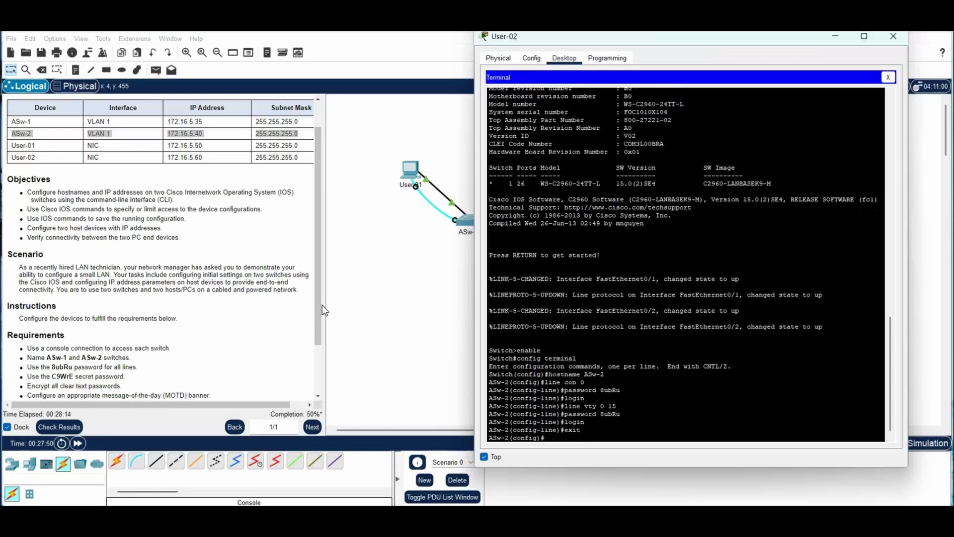
- Set ASw-2's enable secret to the required password from the instructions
text(ena)
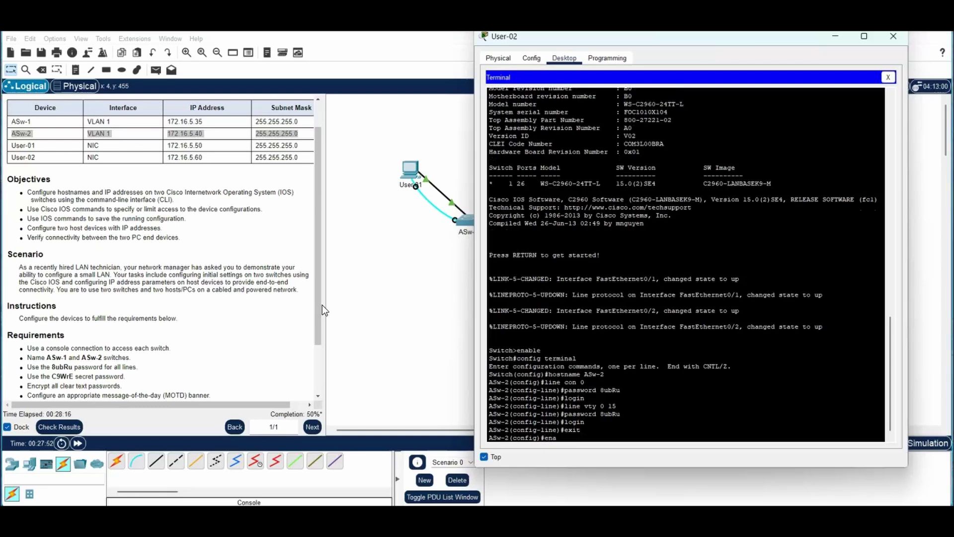
text(ble secre)
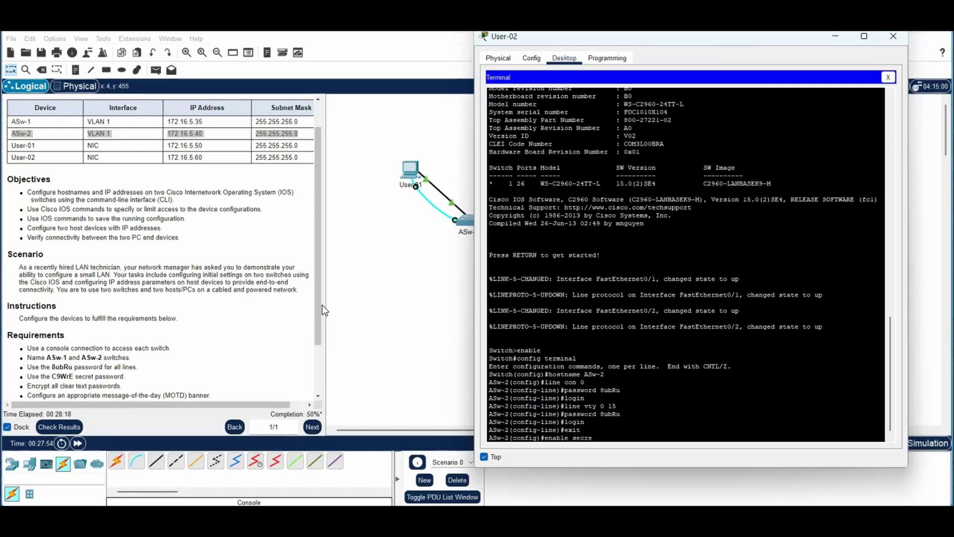
text(t)
drag(31, 377, 125, 377)
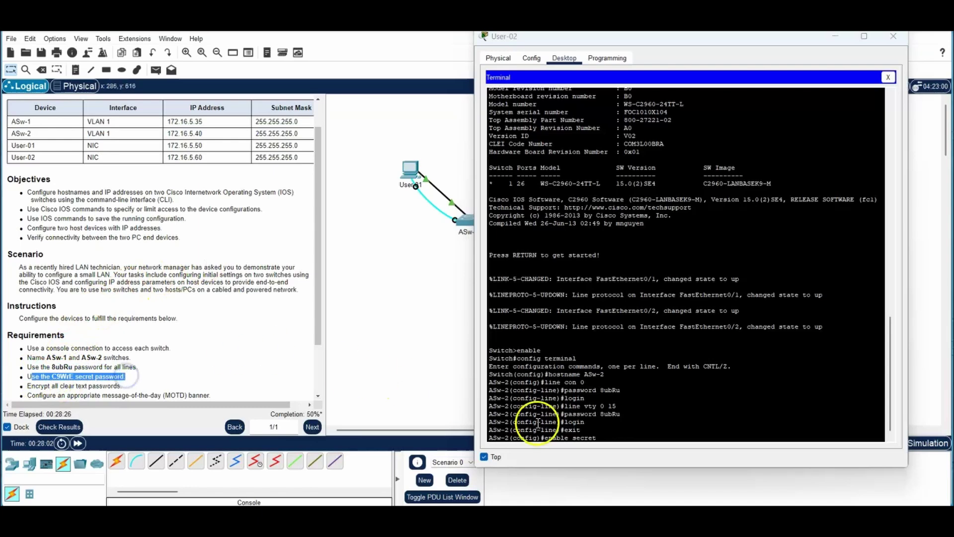
click(598, 439)
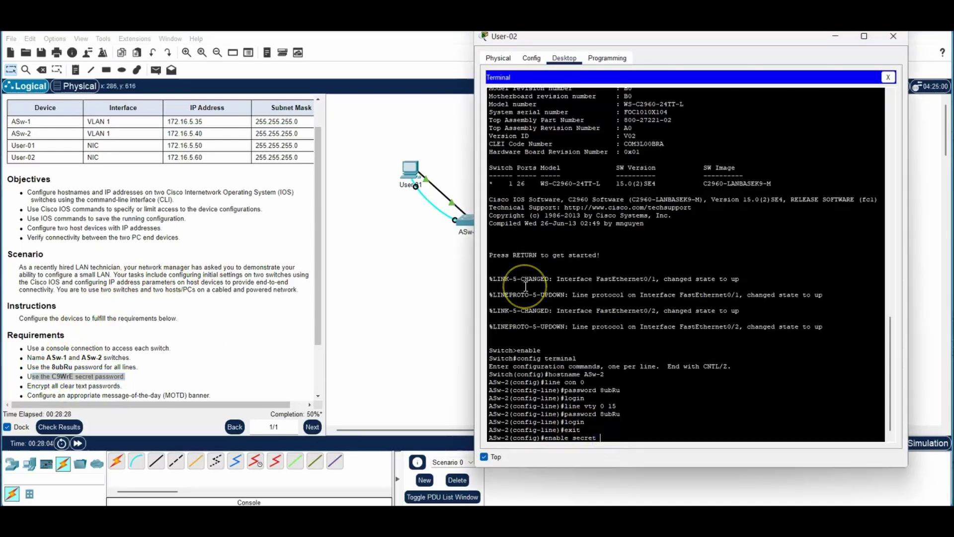
text(C9WrE)
key(Return)
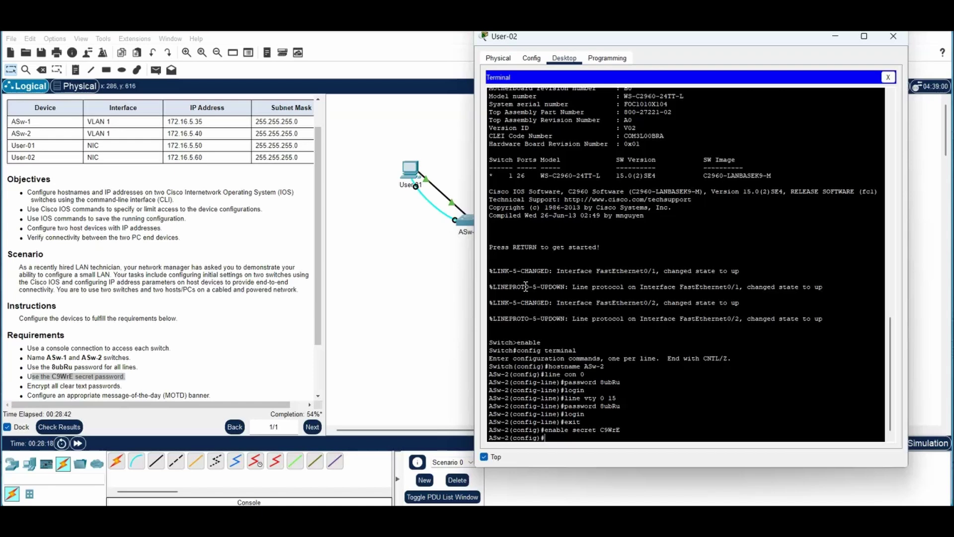
- Enable service password-encryption, add banner motd #Warning#, and enter interface vlan 1
text(rvice password-encryption)
key(Return)
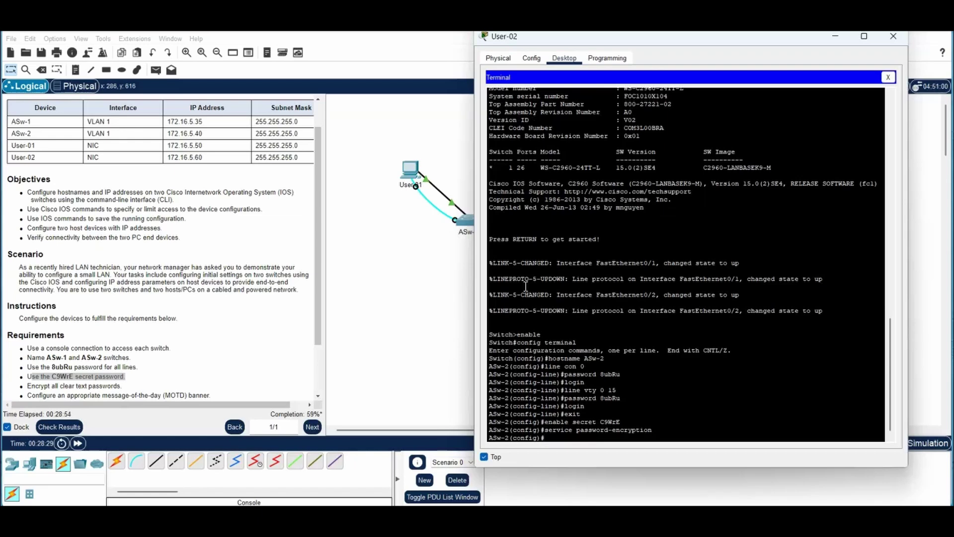
text(anner motd #Warning#)
key(Return)
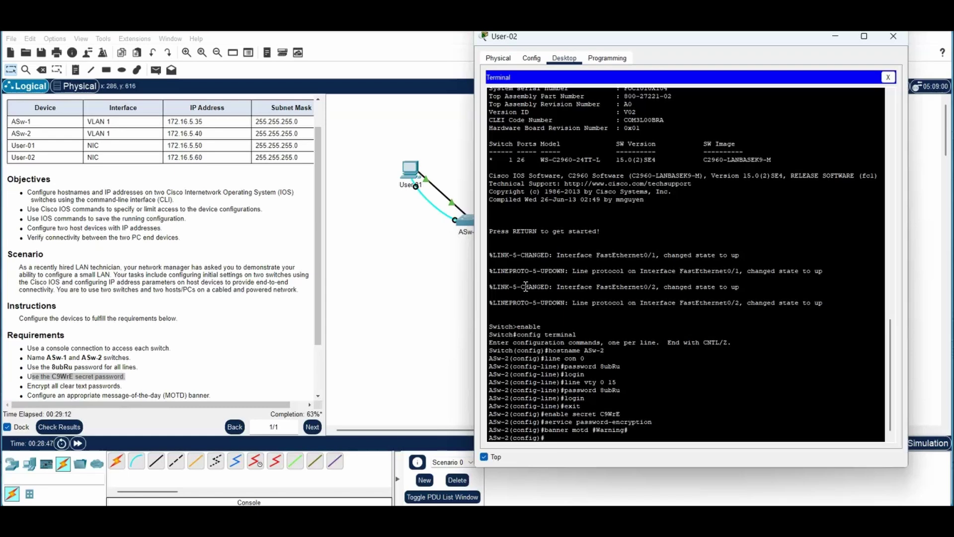
text(interface vlan 1)
key(Return)
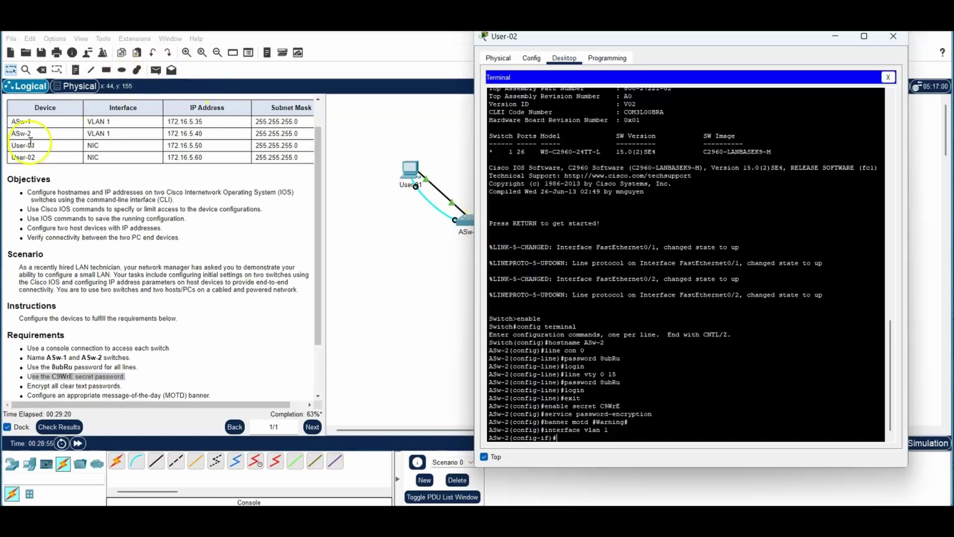
- Assign VLAN 1 the address 172.16.5.40 255.255.255.0, run no shutdown, then exit
drag(14, 133, 302, 133)
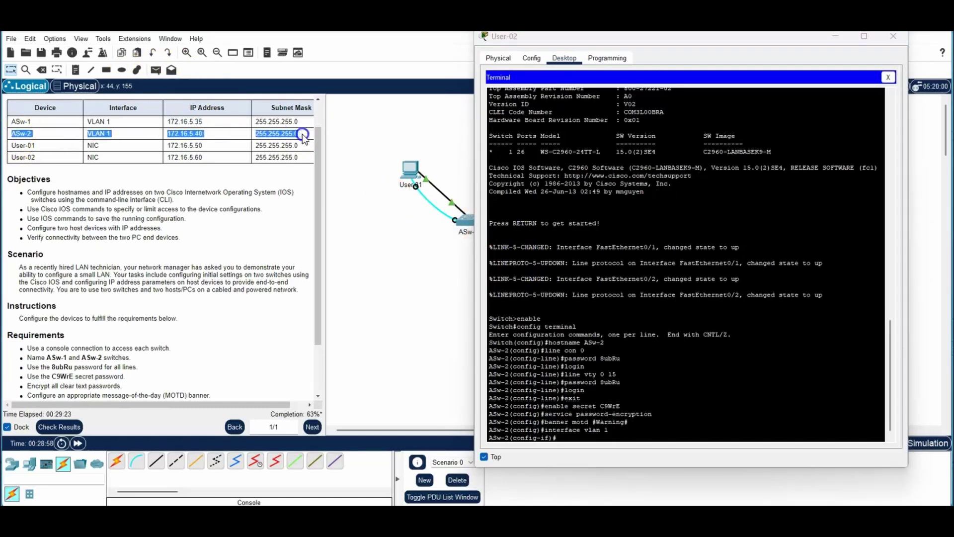
click(562, 437)
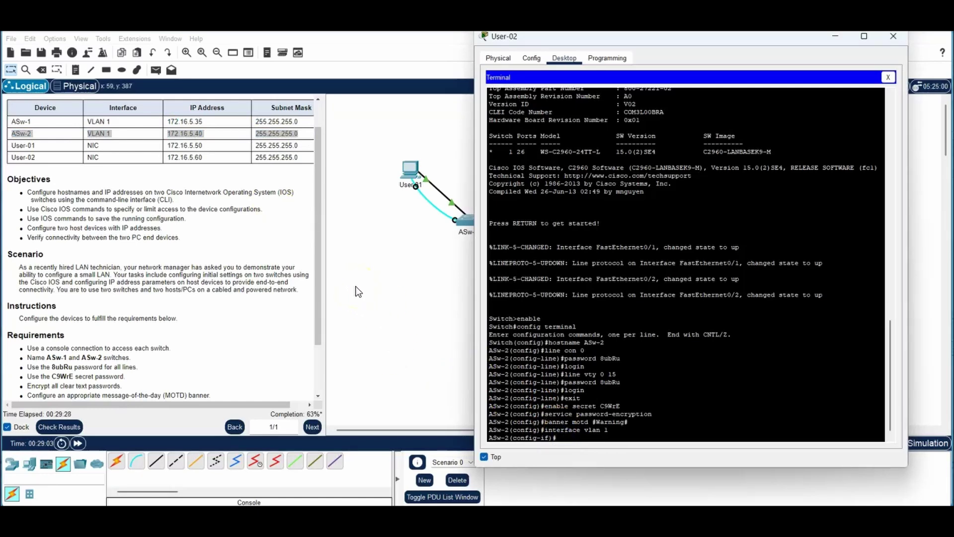
text(ip address 172.16.5.40 255.)
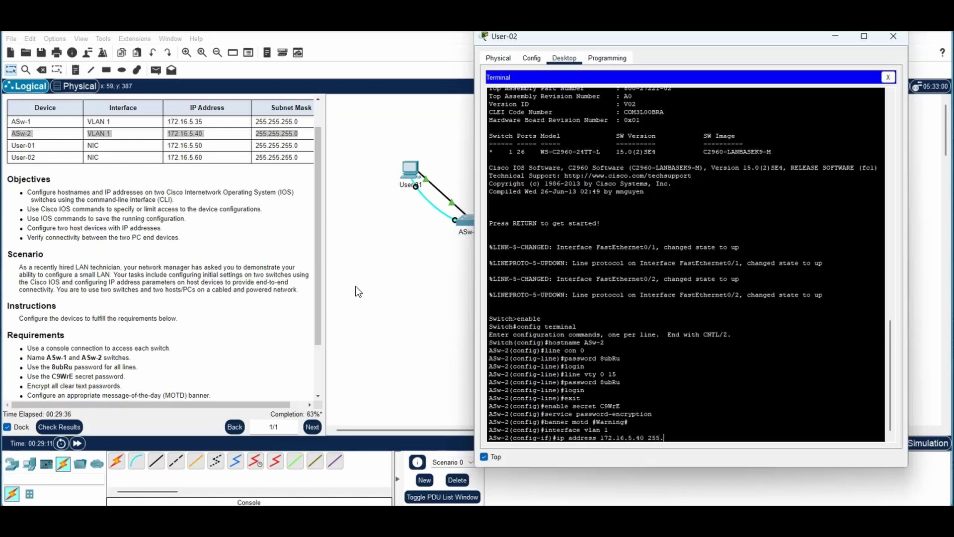
text(255.255.0)
key(Return)
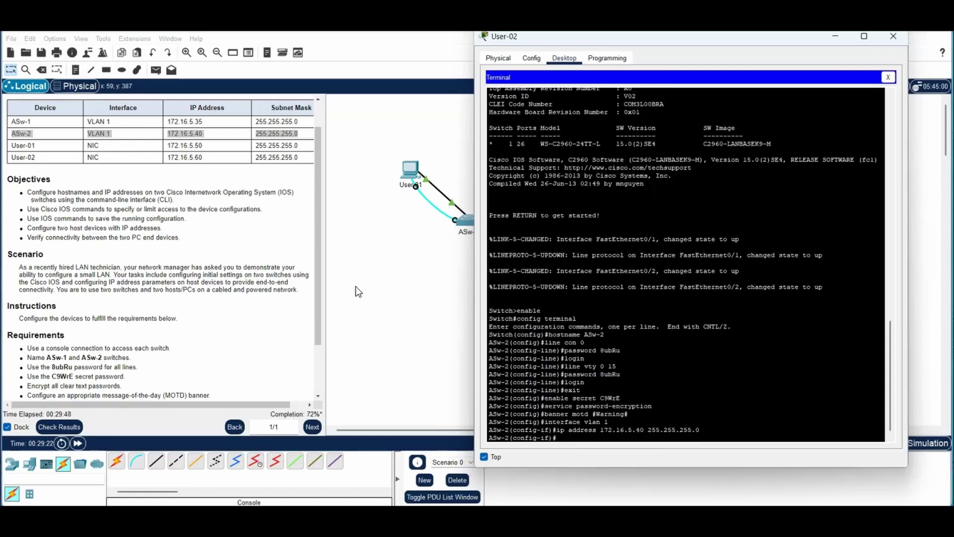
text(no shutdown)
key(Return)
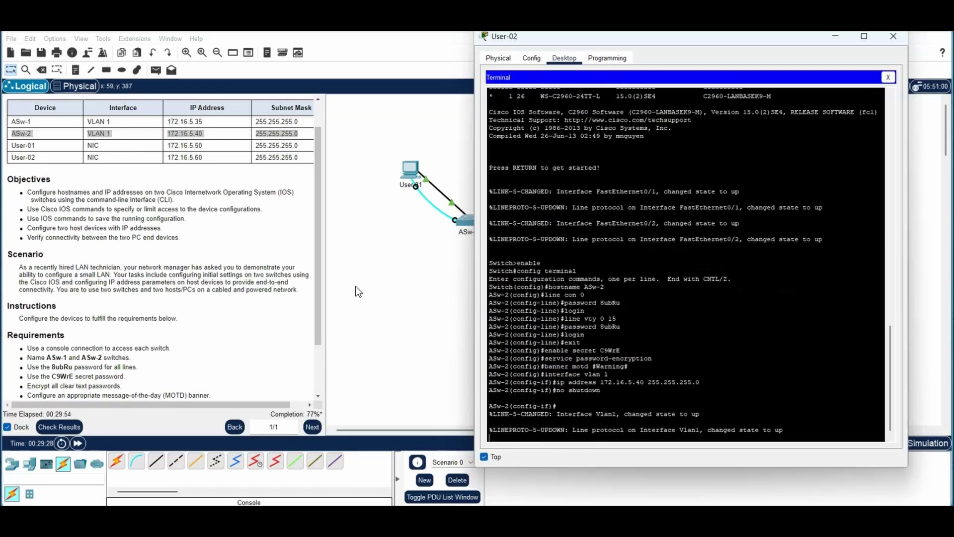
key(Return)
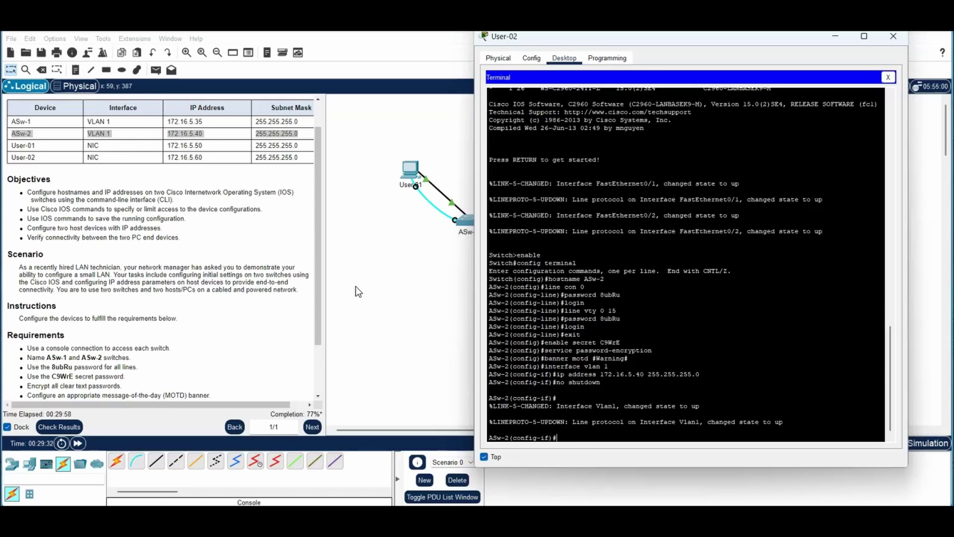
text(exit)
key(Return)
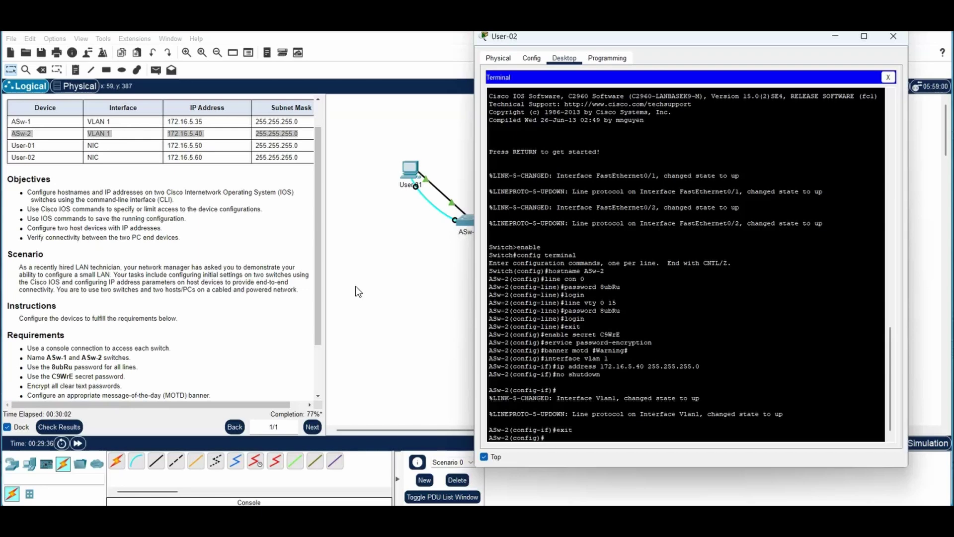
- Return to privileged mode, save with copy run start, and close the terminal window
text(copy run start)
key(Return)
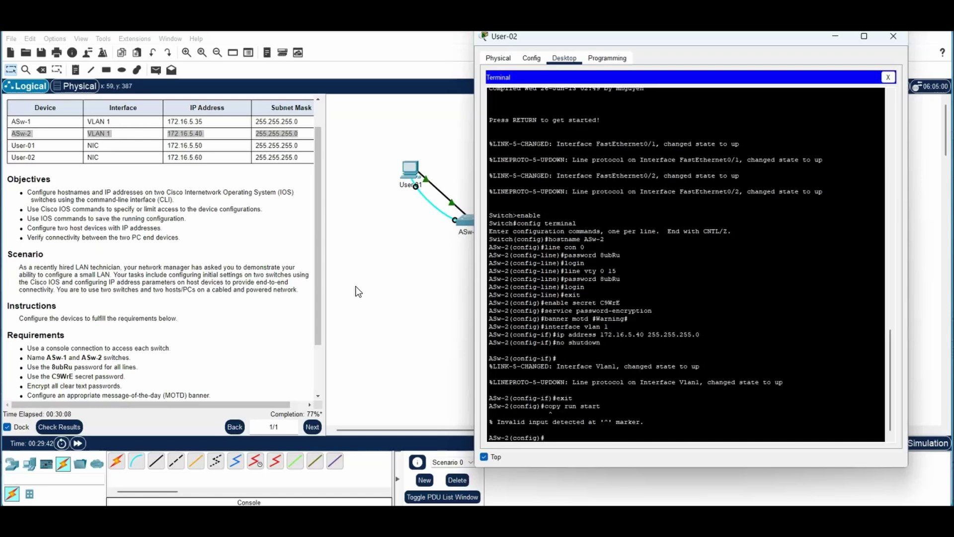
text(exit)
key(Return)
key(Return)
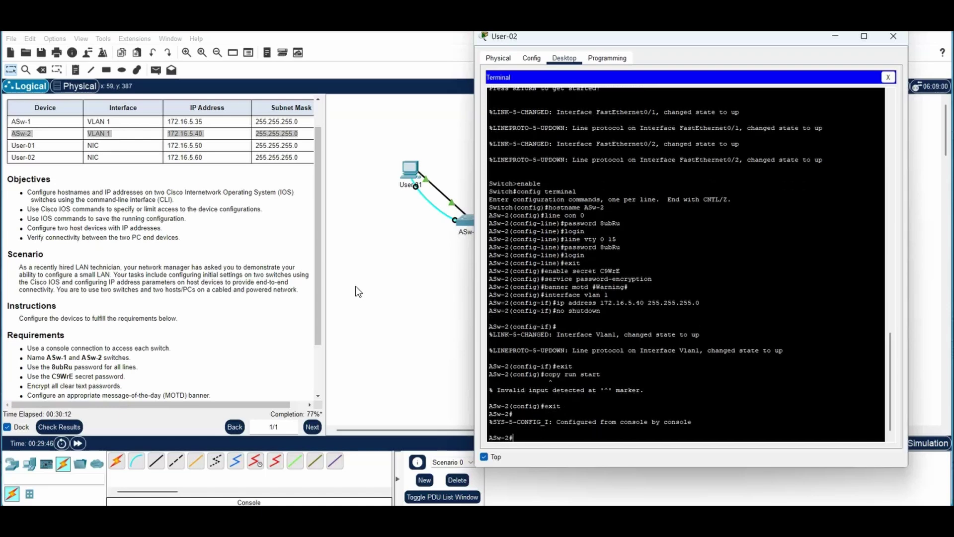
text(copy run start)
key(Return)
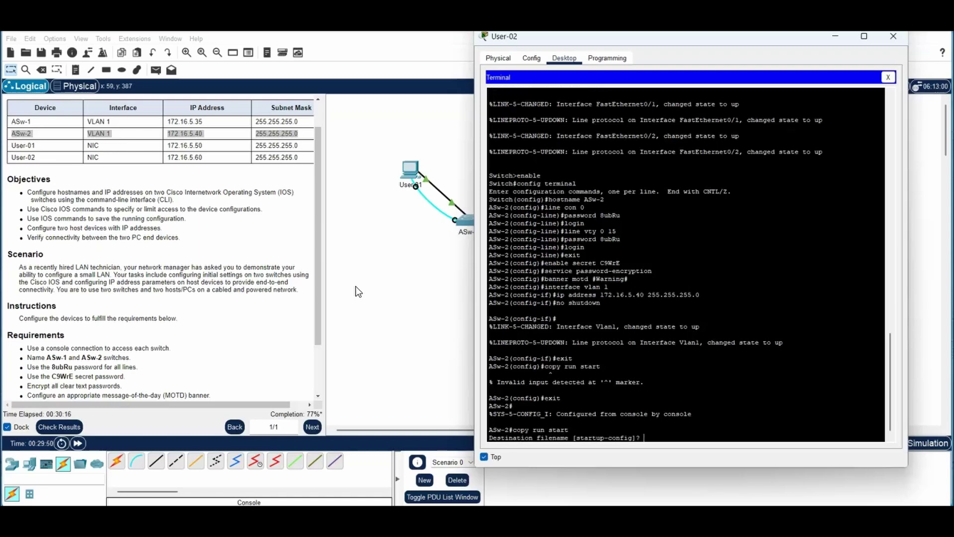
key(Return)
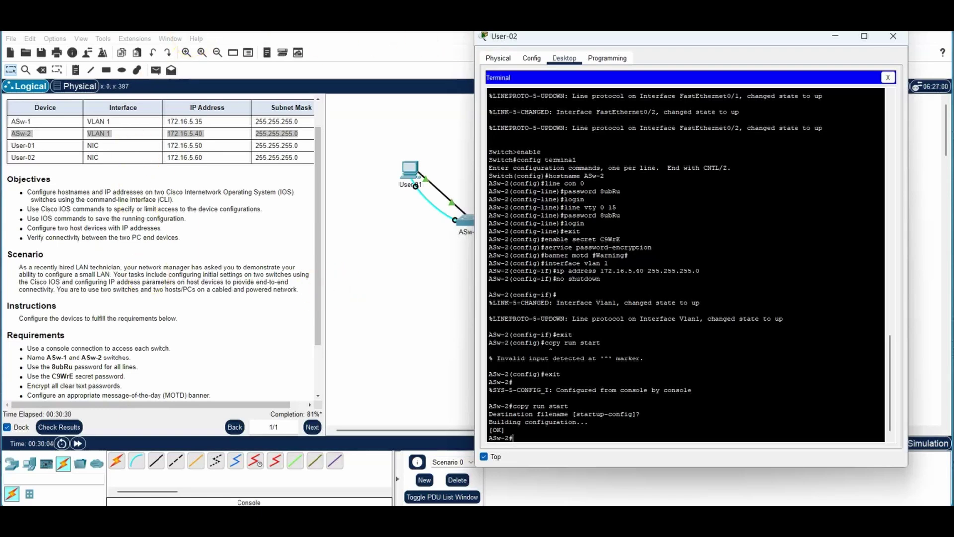
click(893, 37)
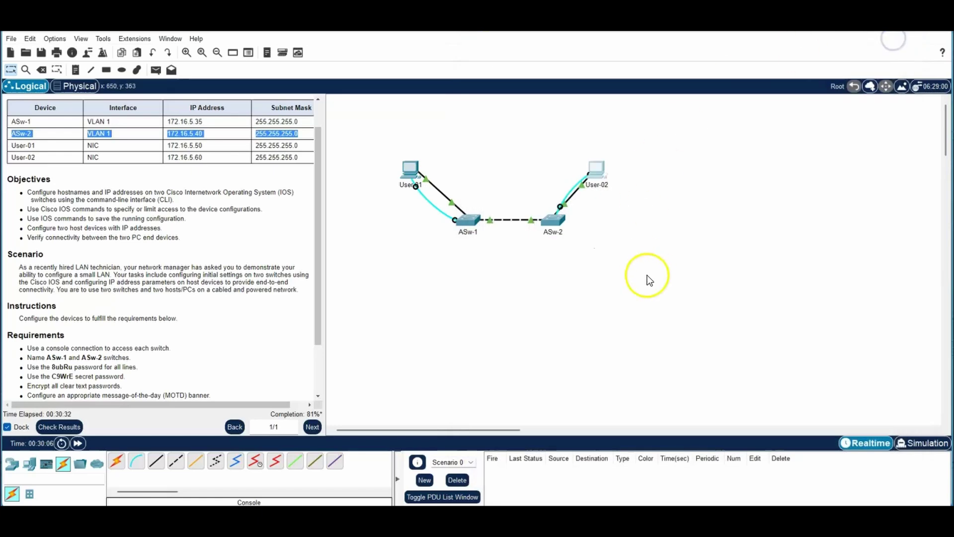
- Open User-01's IP Configuration and pin its window on top beside the addressing table
click(412, 174)
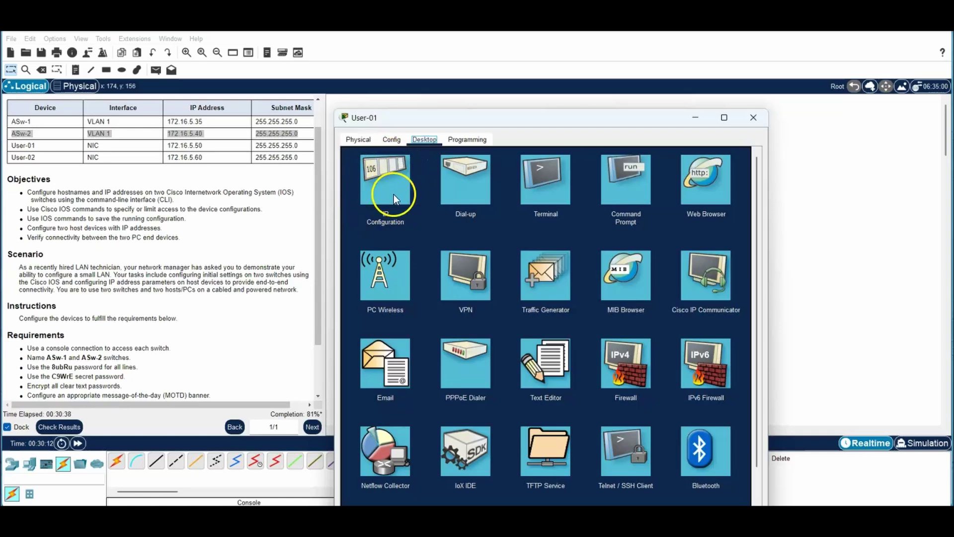
click(383, 180)
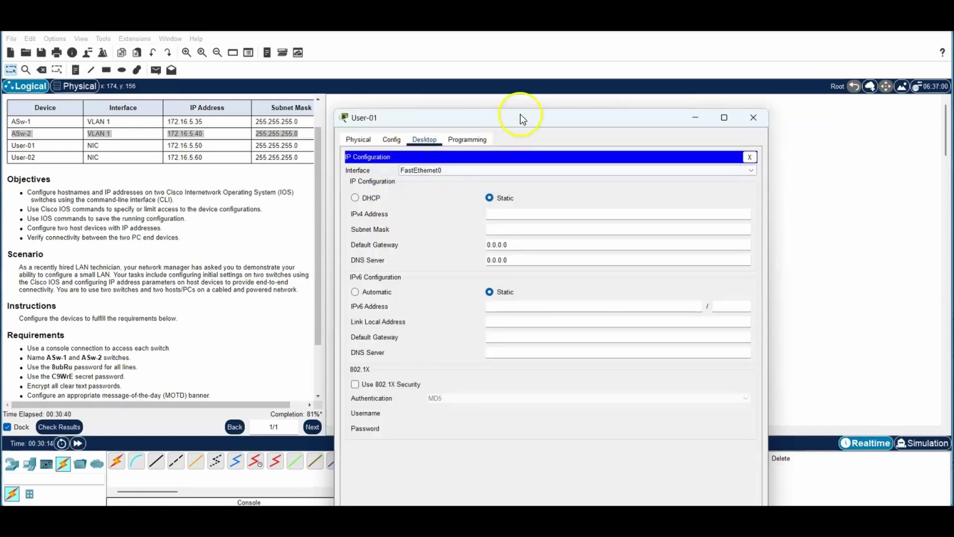
drag(522, 117, 618, 45)
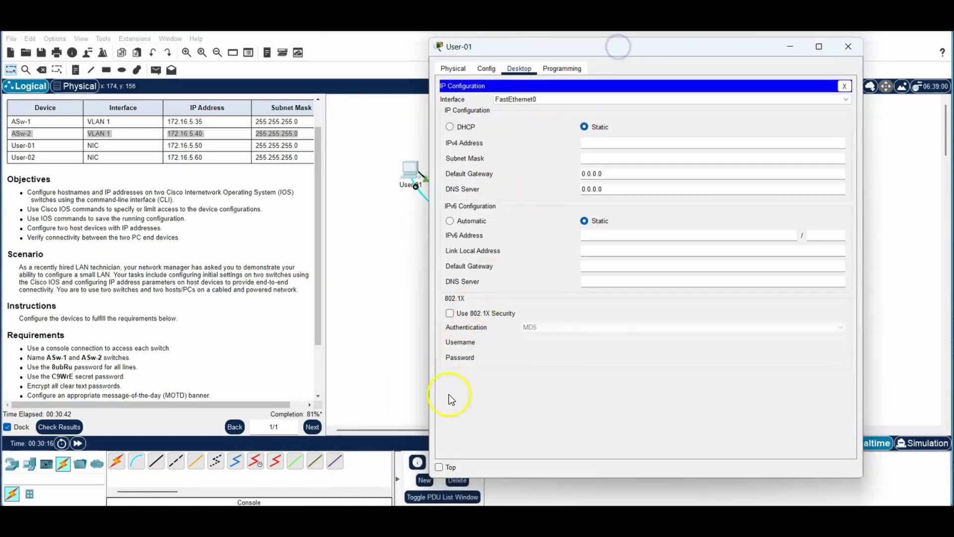
click(439, 467)
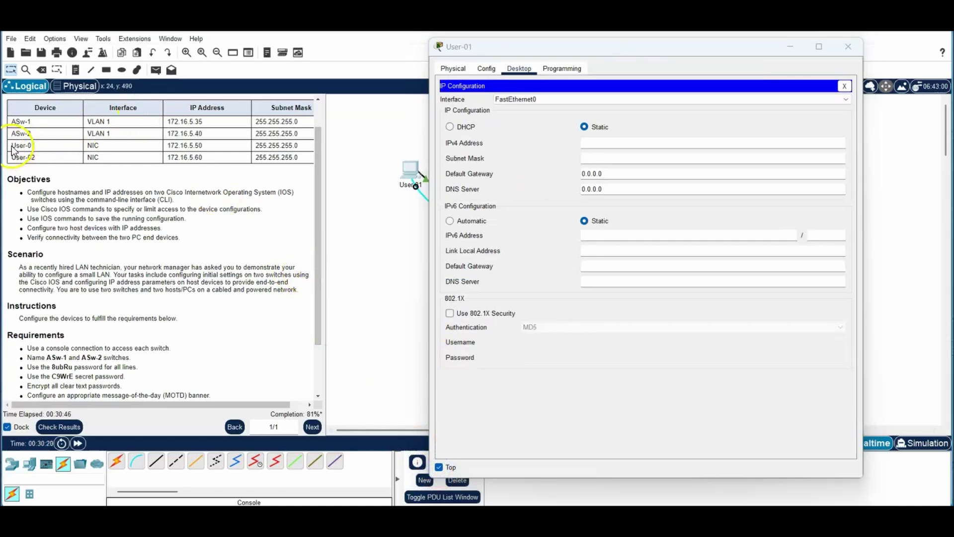
drag(11, 145, 304, 149)
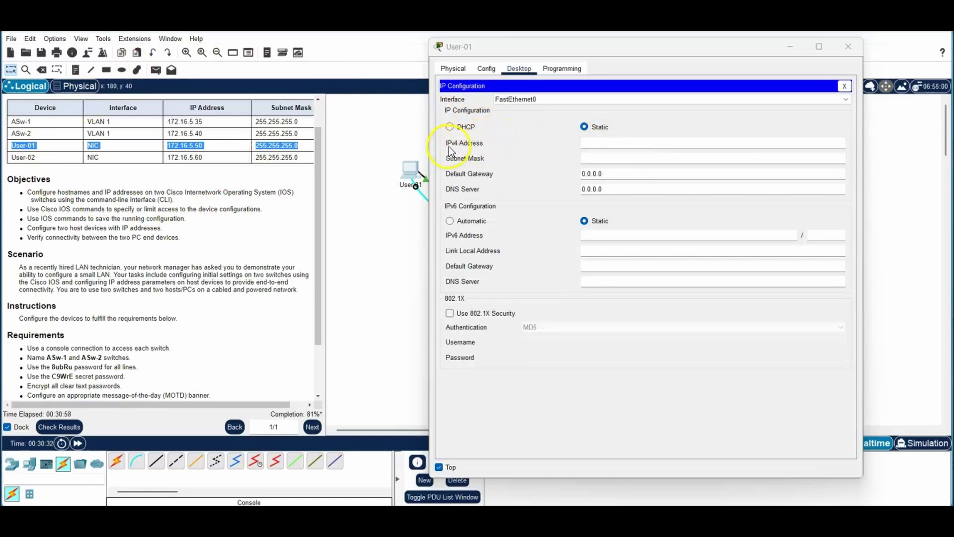
- Enter IPv4 address 172.165.5.50 with mask 255.255.255.0, then close User-01's window
click(595, 144)
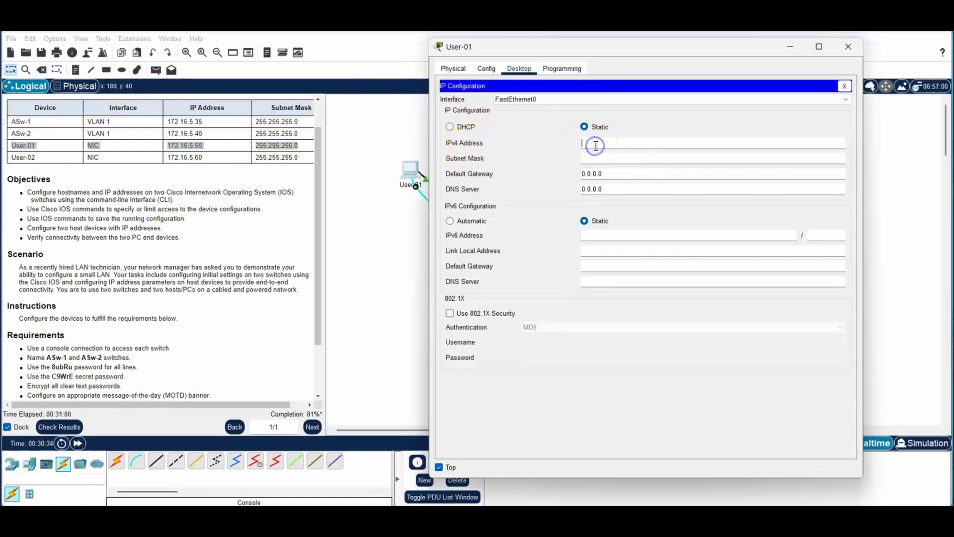
text(172.165.5.50)
click(598, 159)
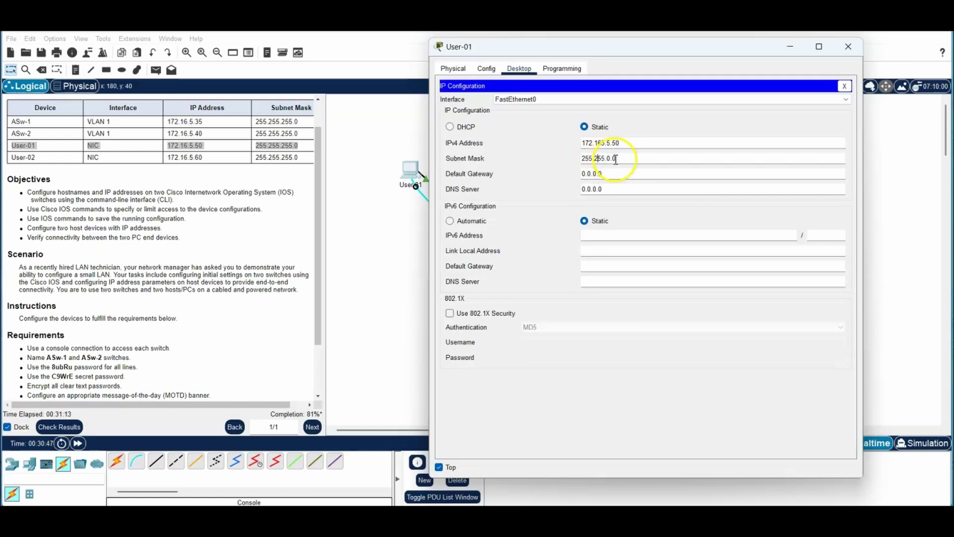
key(BackSpace)
key(BackSpace)
key(BackSpace)
text(255.0)
click(626, 158)
click(848, 48)
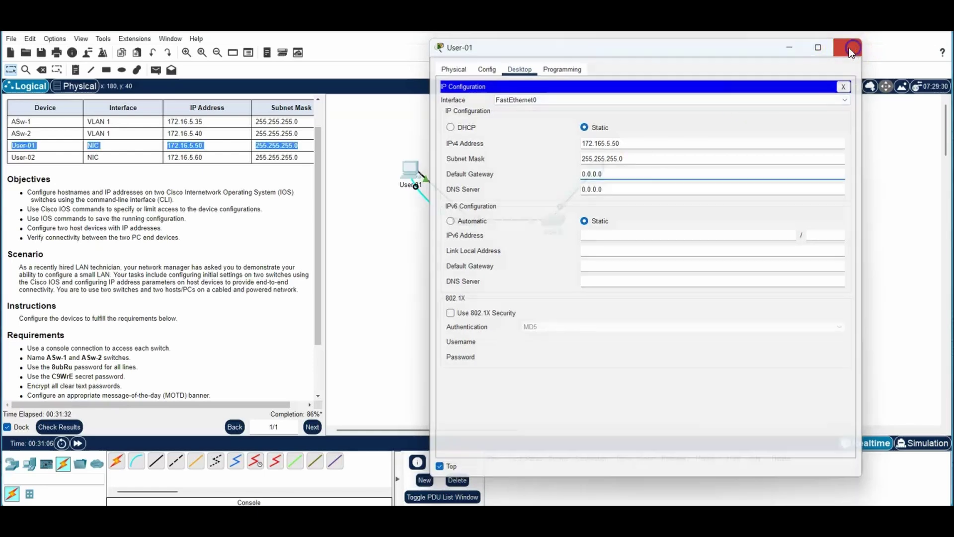
click(525, 221)
- Open User-02's IP Configuration and pin its window on top beside the addressing table
click(596, 168)
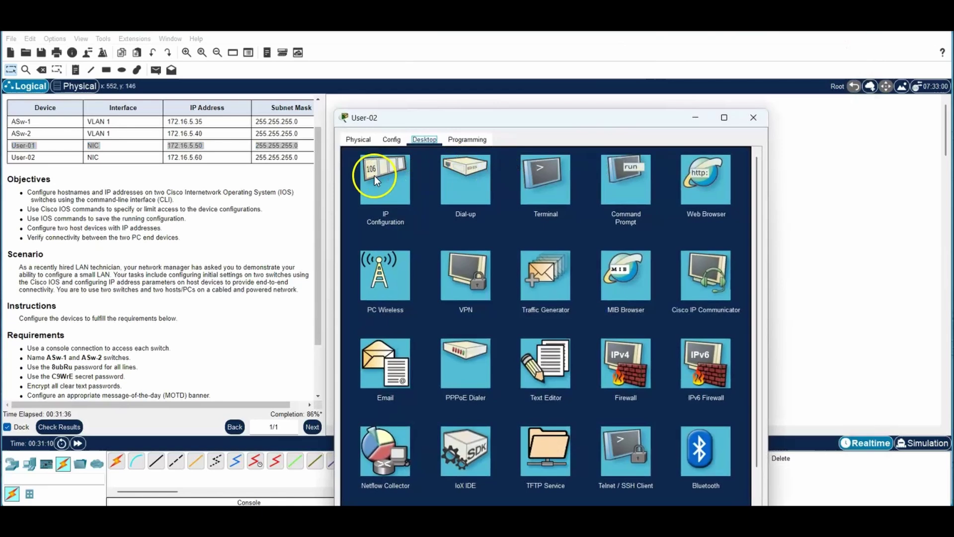
click(374, 175)
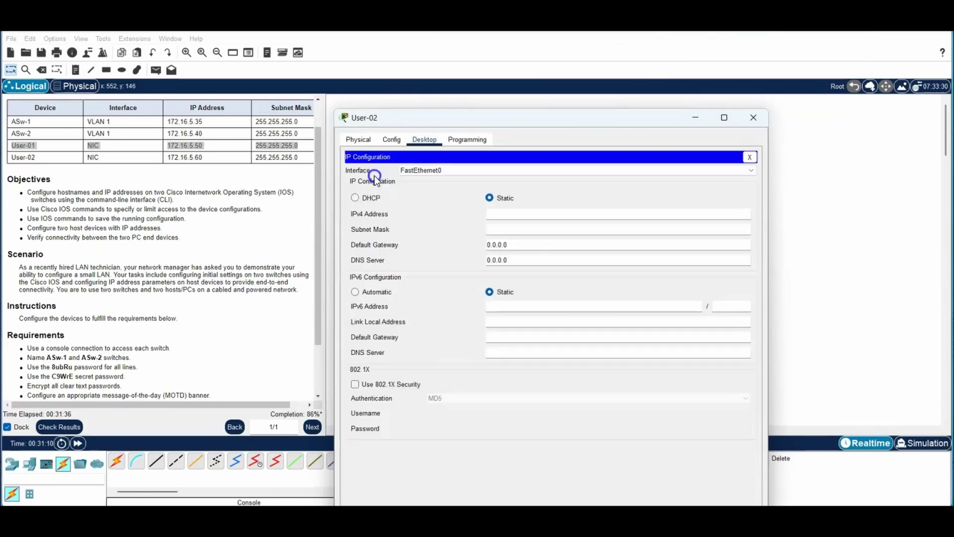
drag(514, 118, 648, 52)
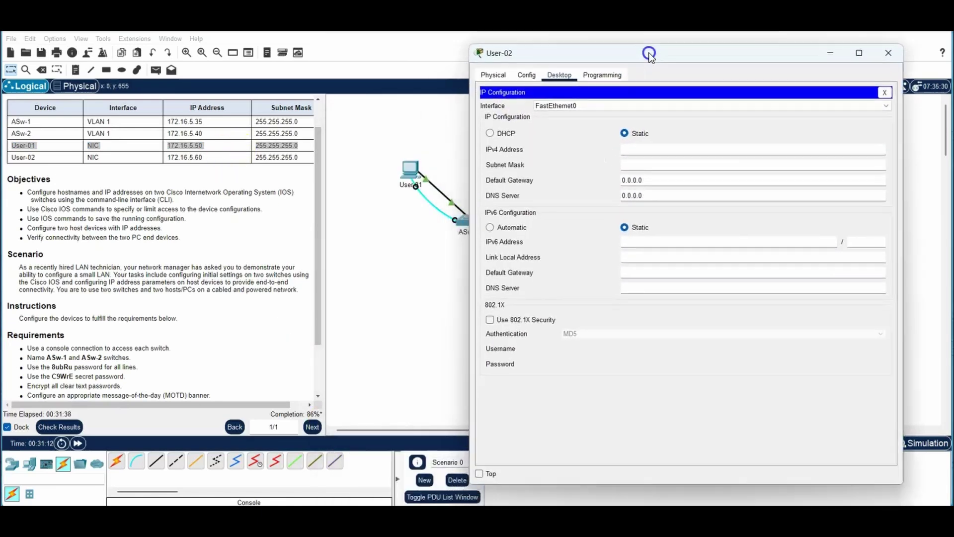
click(477, 475)
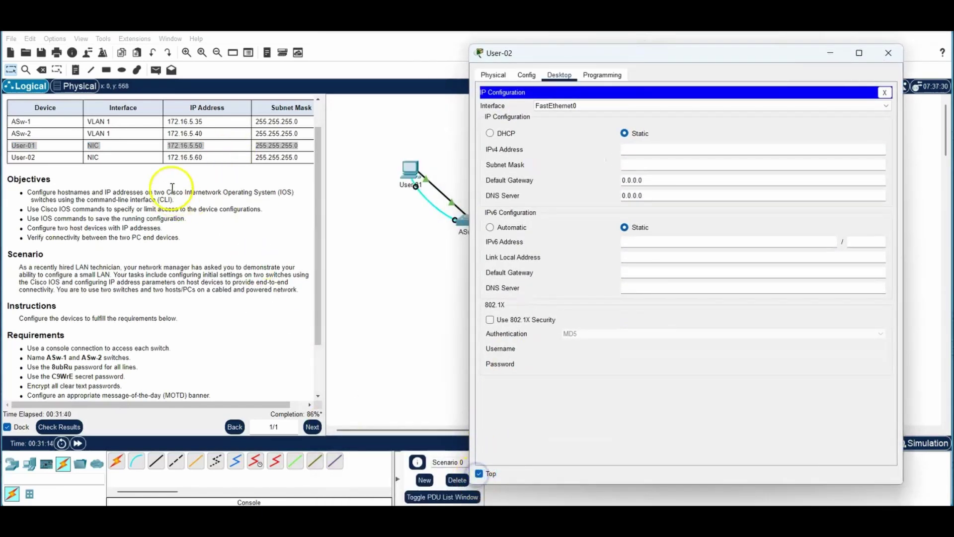
drag(13, 155, 294, 157)
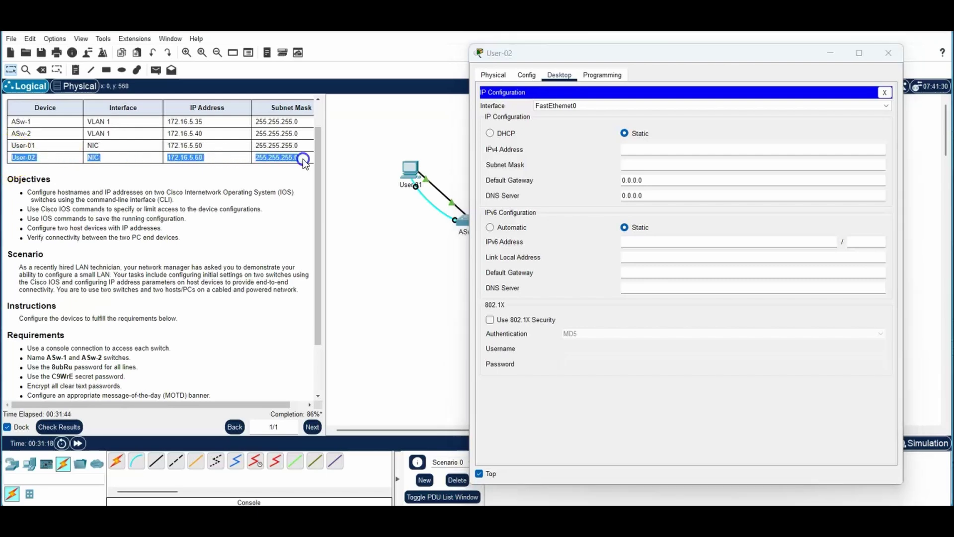
- Replace the subnet mask's wrong last octet with 255, making it 255.255.255.0
click(648, 145)
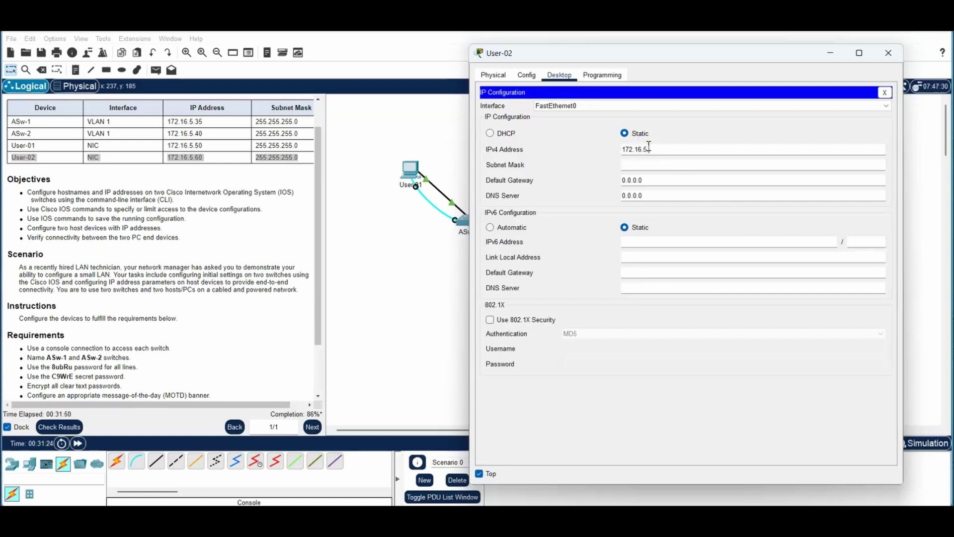
click(623, 164)
click(726, 199)
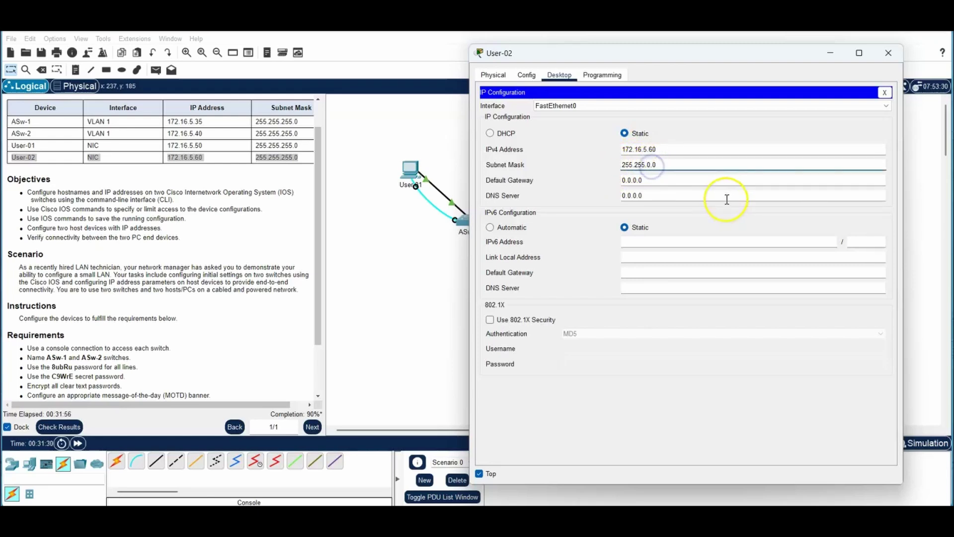
key(BackSpace)
text(255.)
click(726, 200)
click(729, 275)
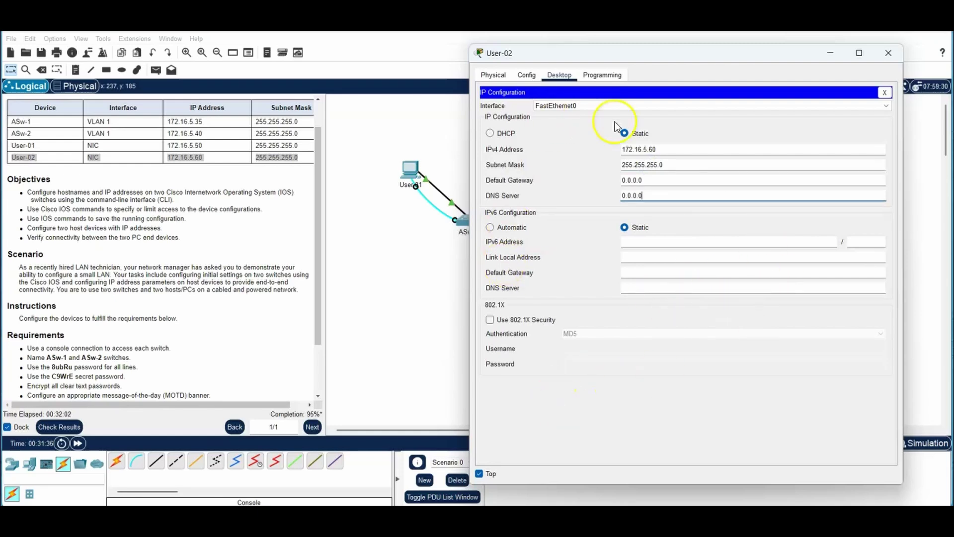
- Close User-02's window and bring up User-01's desktop
click(889, 57)
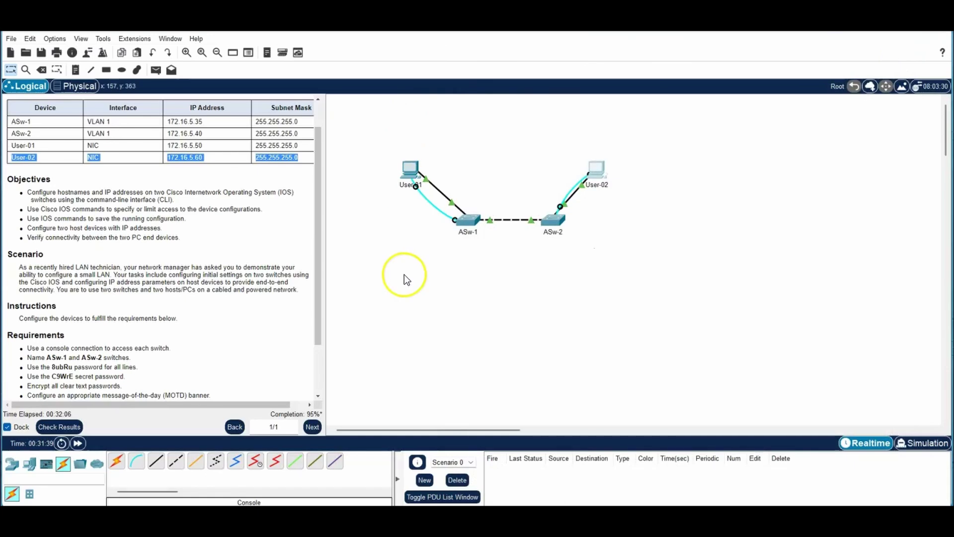
scroll(62, 367, down, 3)
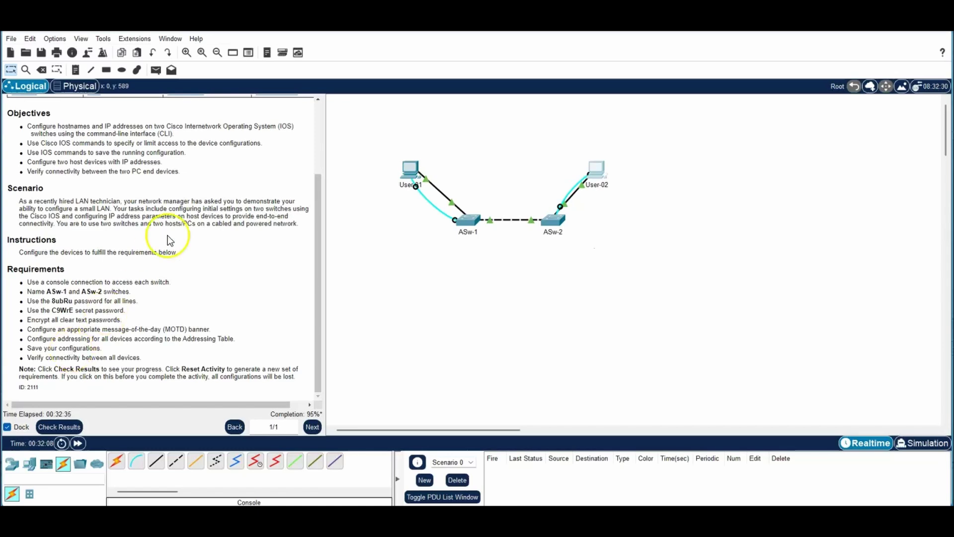
click(411, 170)
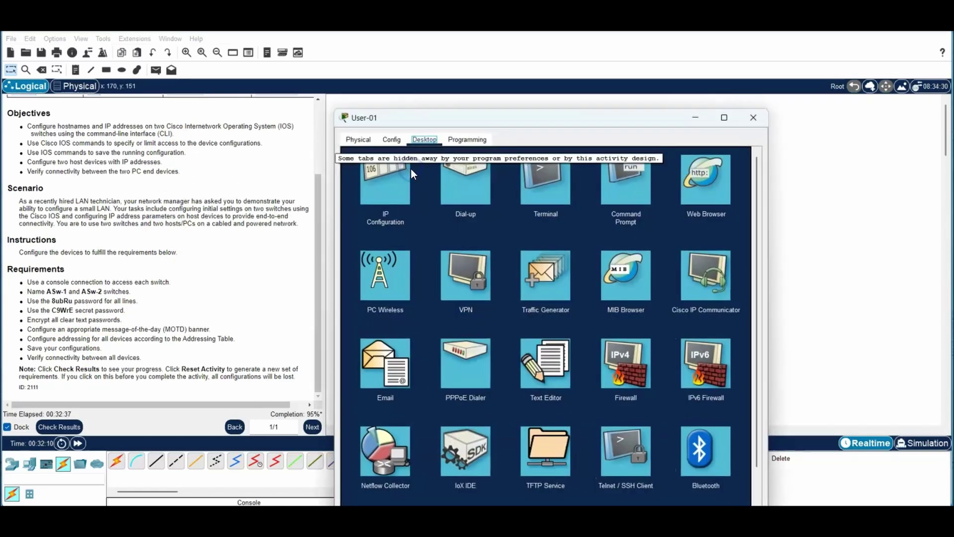
- Open User-01's Command Prompt and keep its window on top, out of the way
click(626, 171)
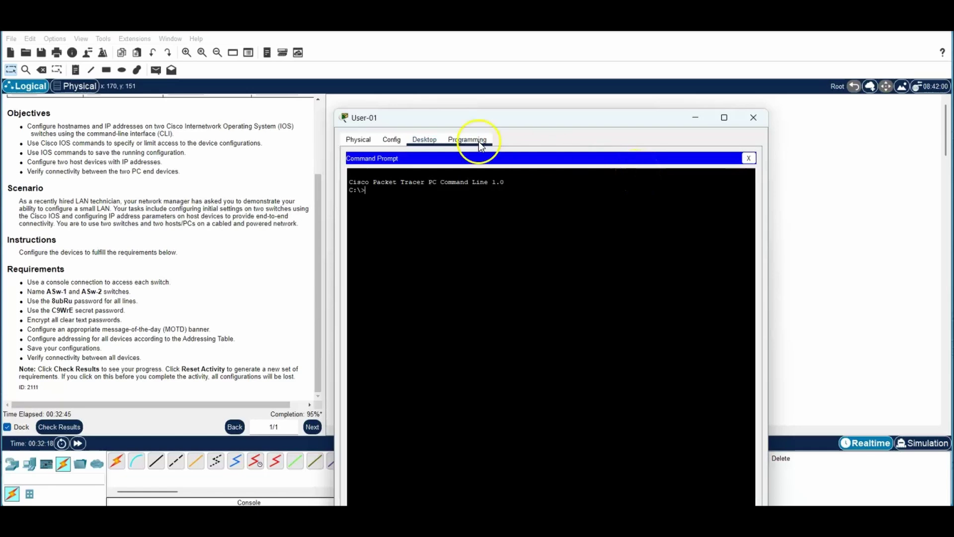
click(413, 237)
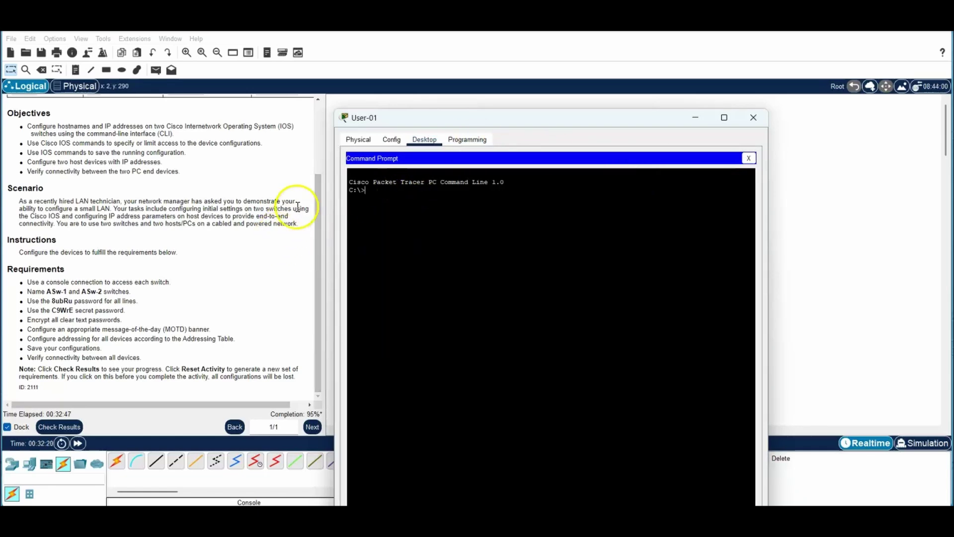
click(314, 188)
drag(557, 118, 635, 70)
click(420, 489)
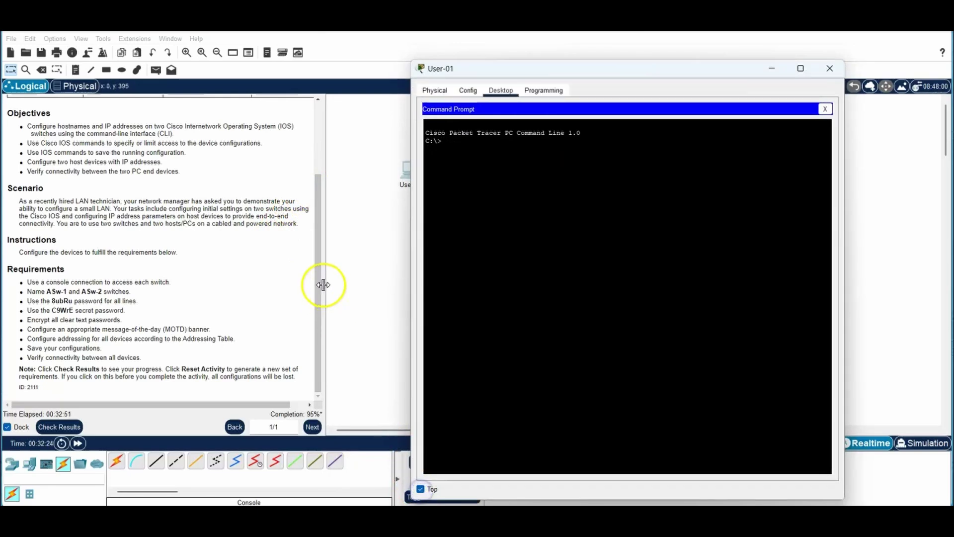
click(317, 287)
drag(317, 286, 320, 159)
click(458, 150)
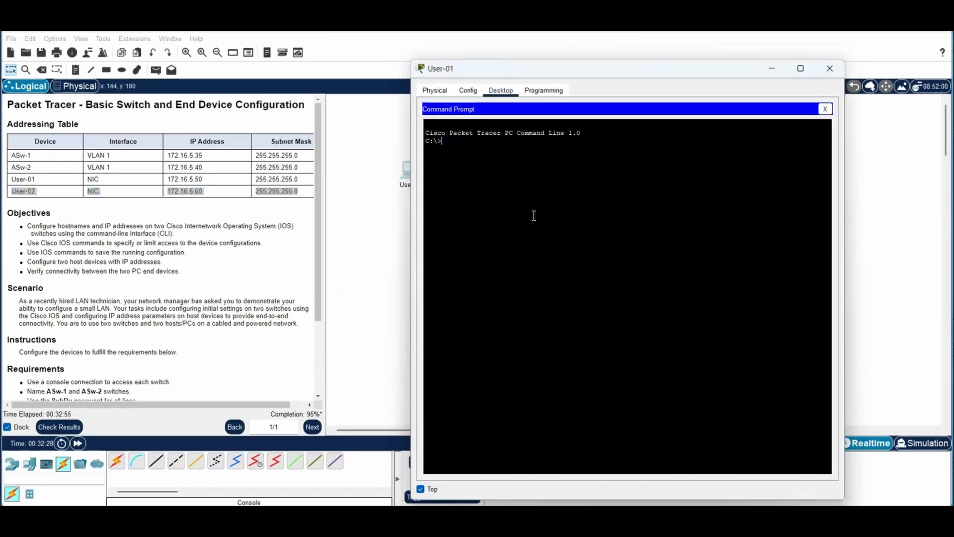
- Ping 172.16.5.60 from User-01, which times out with 100% loss, then close the window
text(ping)
click(151, 188)
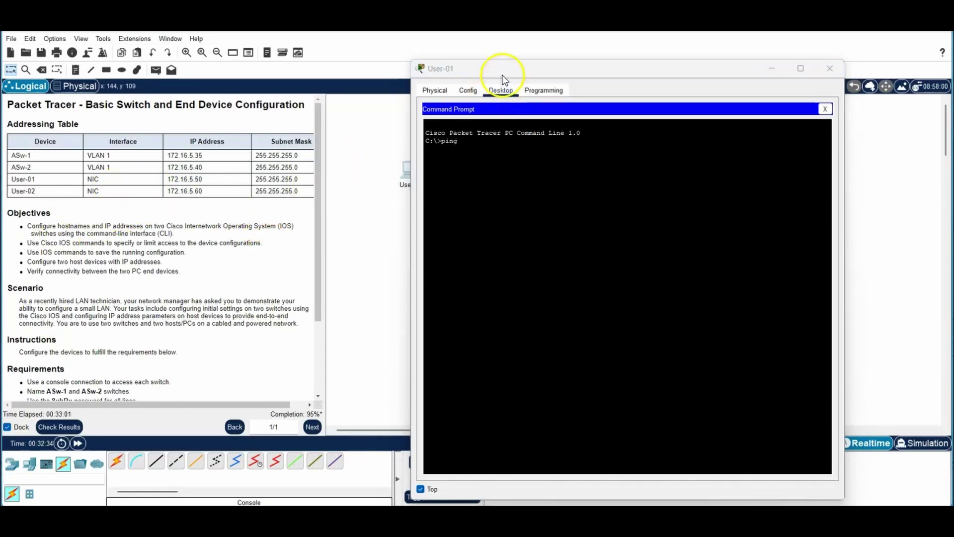
drag(502, 74, 548, 63)
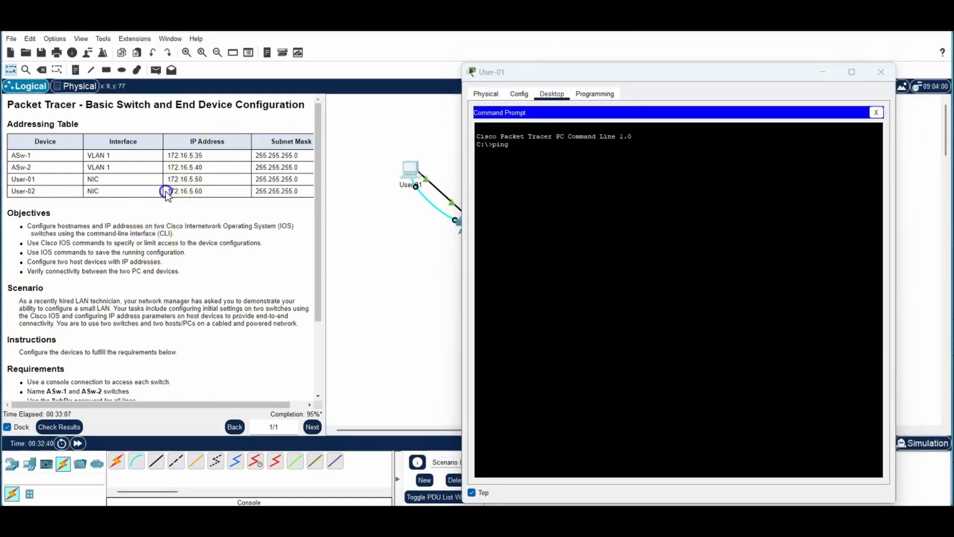
drag(167, 191, 207, 192)
click(522, 151)
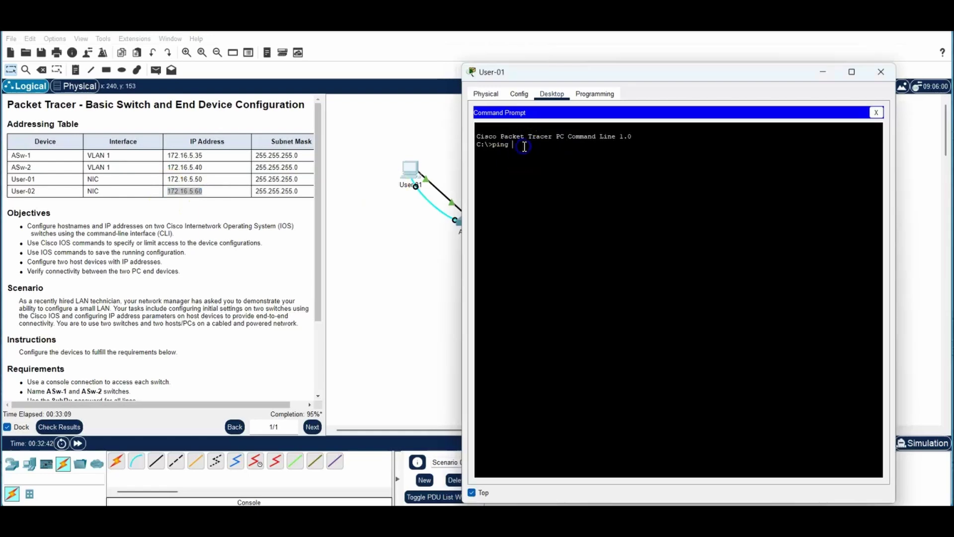
text(172.16.5.60)
key(Return)
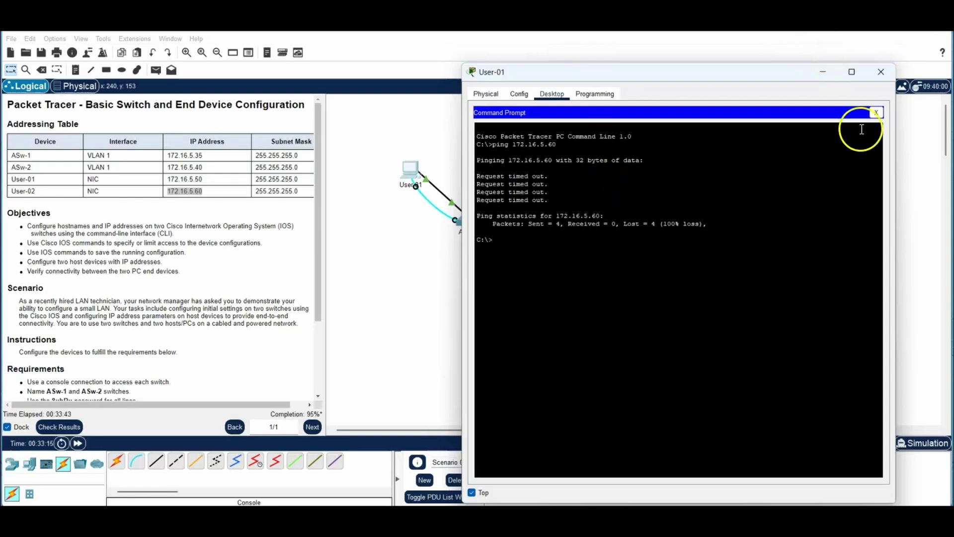
click(880, 71)
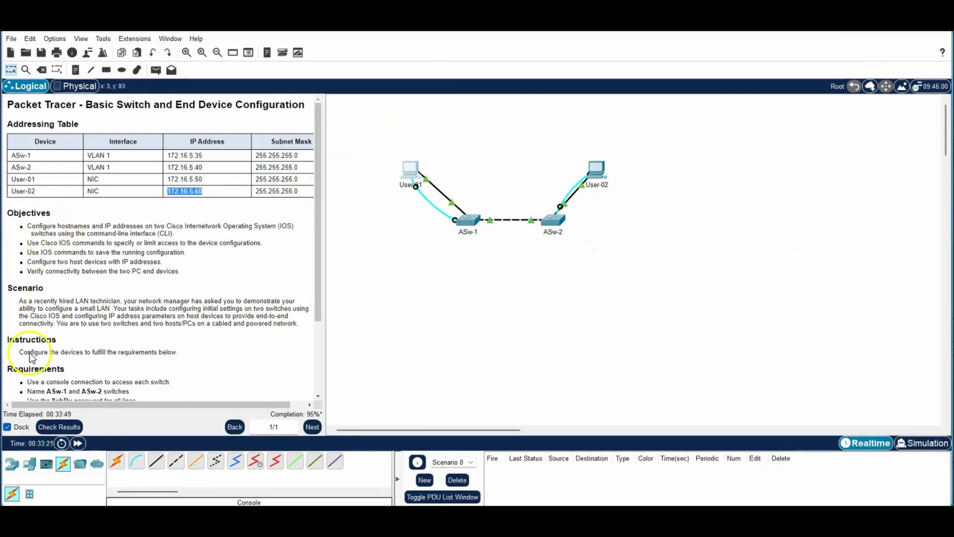
click(57, 428)
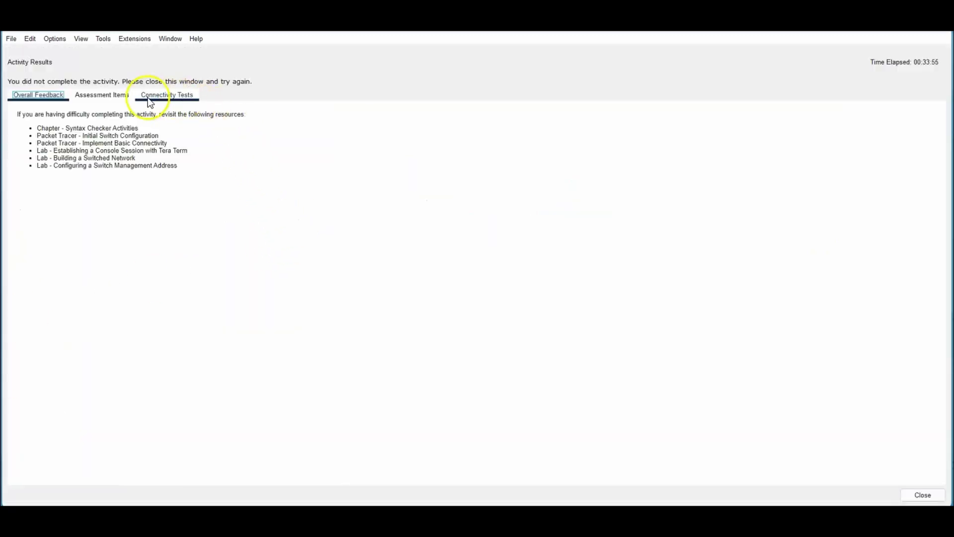
click(119, 97)
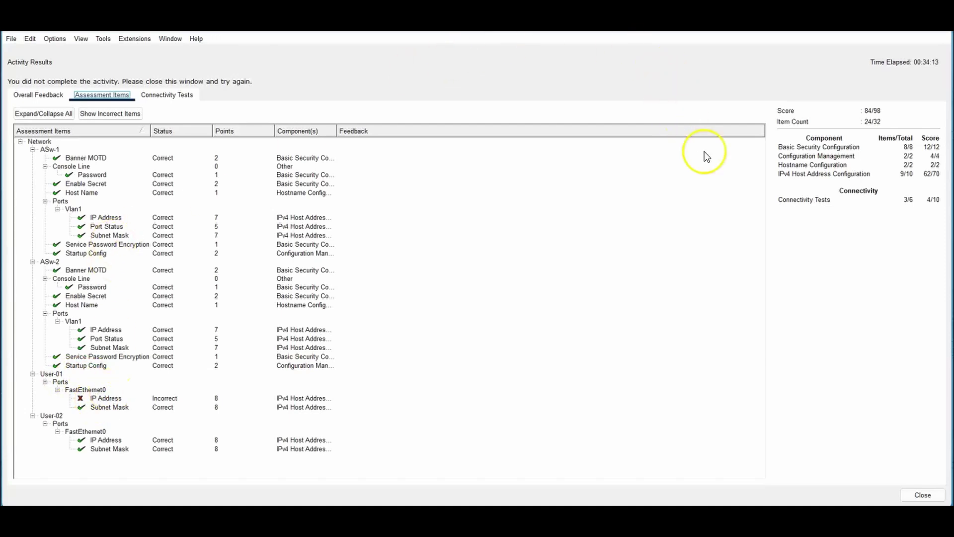
click(925, 496)
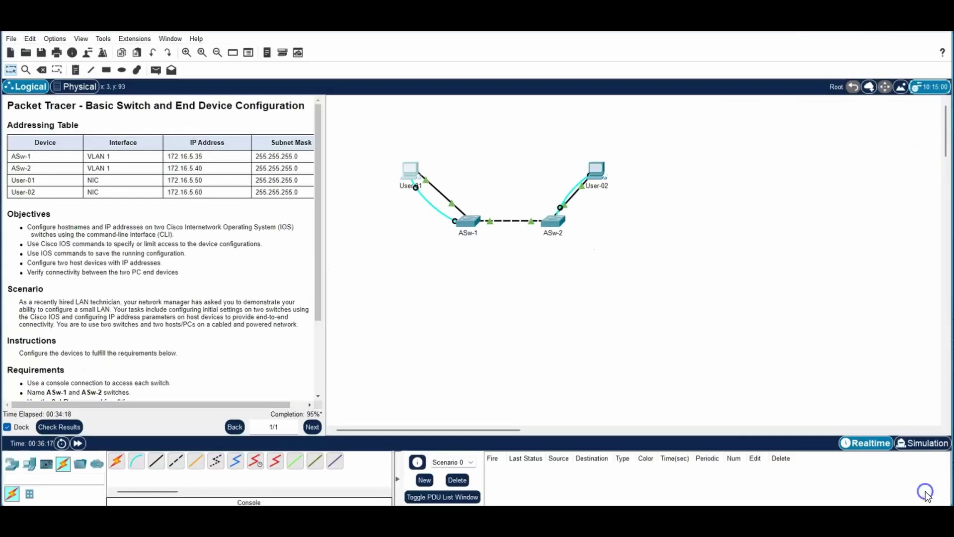
- Delete the extra 5 so User-01's address reads 172.16.5.50, then close the window
click(411, 171)
click(386, 177)
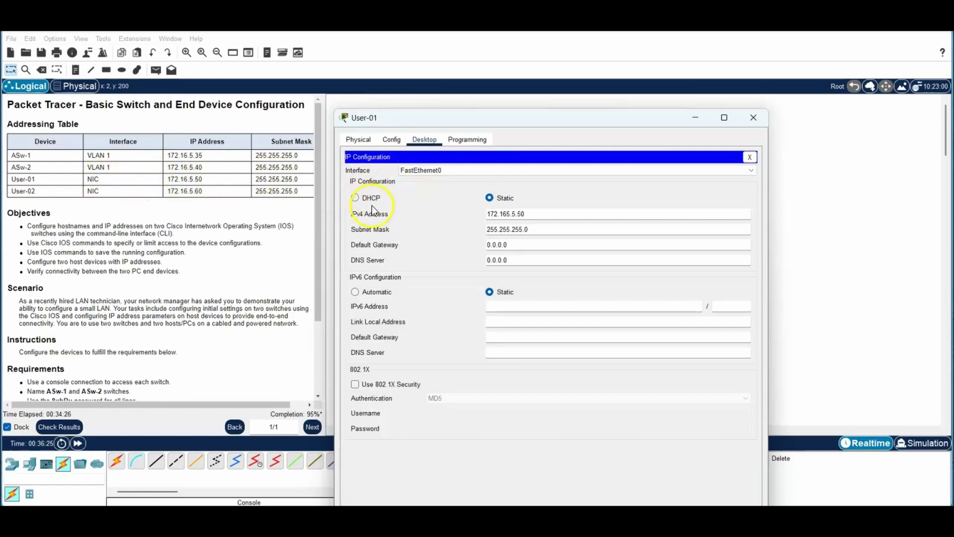
click(508, 217)
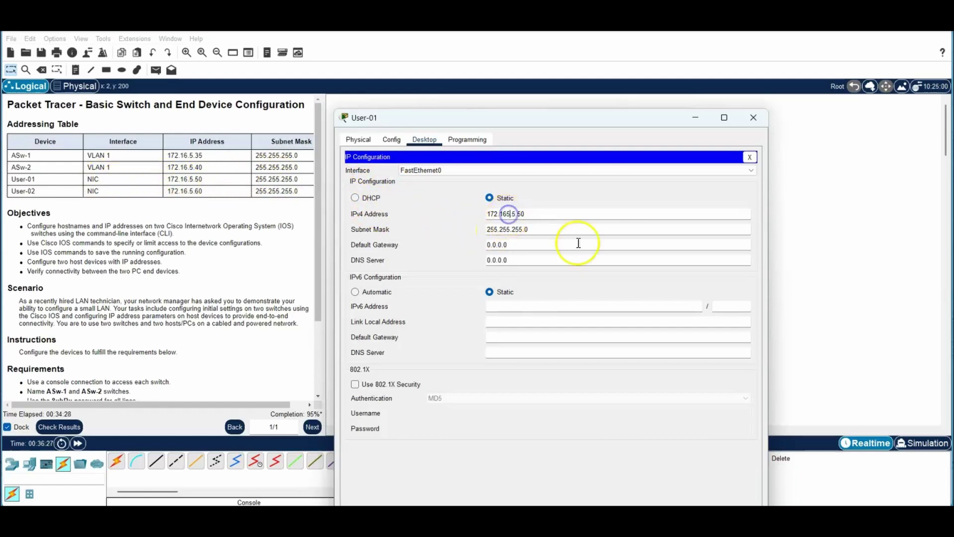
key(BackSpace)
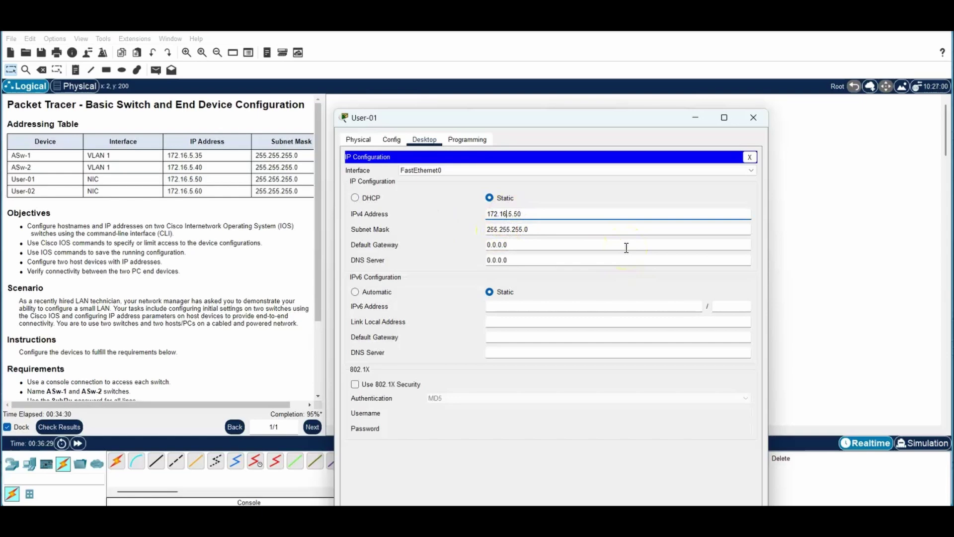
click(598, 192)
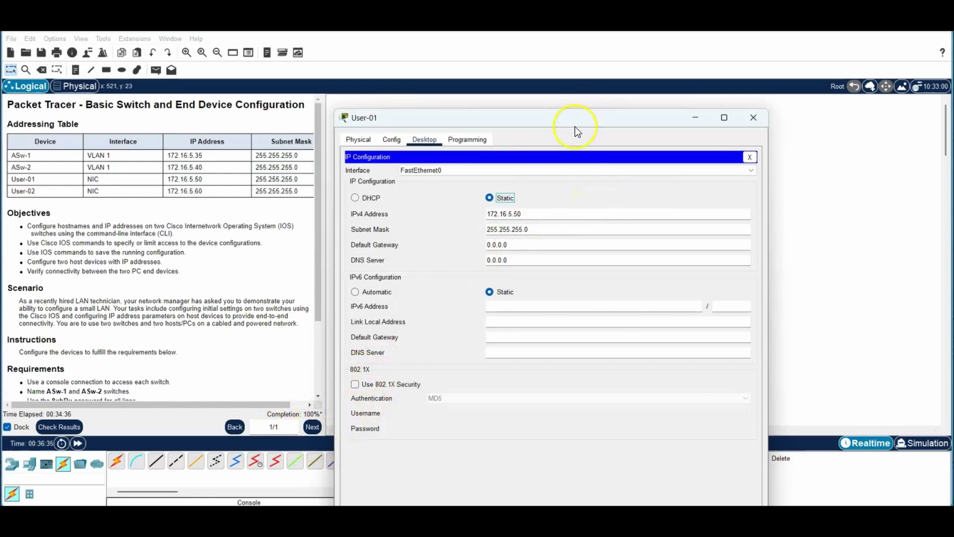
drag(579, 124, 673, 70)
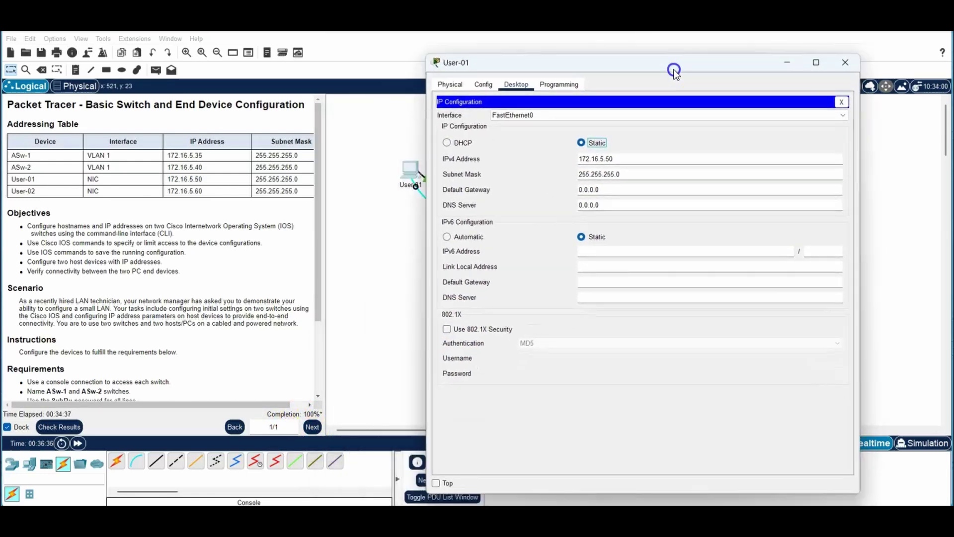
click(845, 62)
- Open User-01's Command Prompt and move its window to the right
click(419, 176)
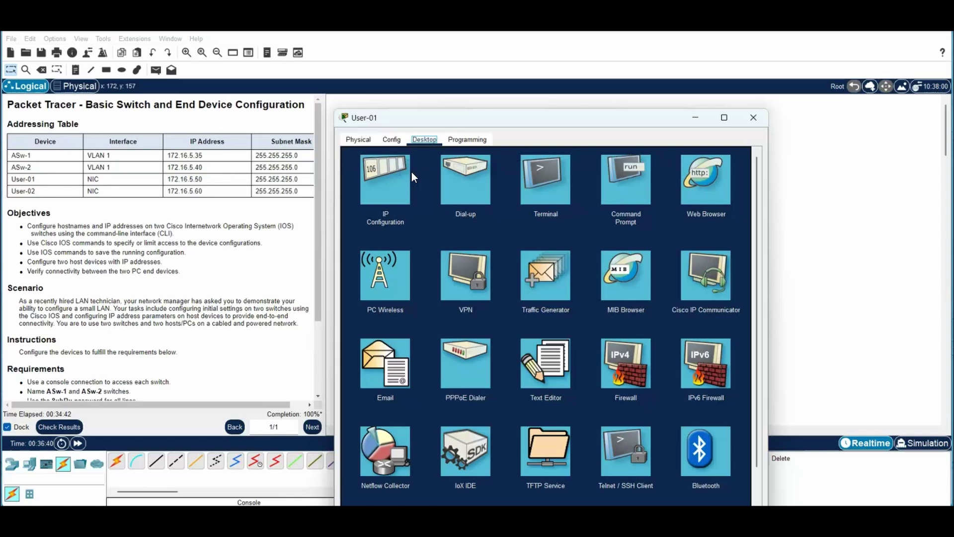
click(560, 194)
click(627, 180)
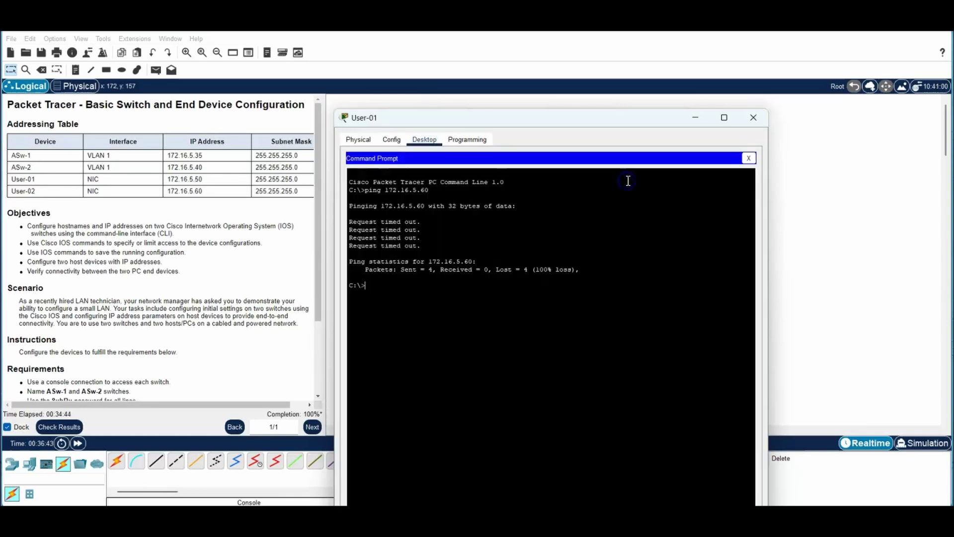
drag(619, 120, 702, 51)
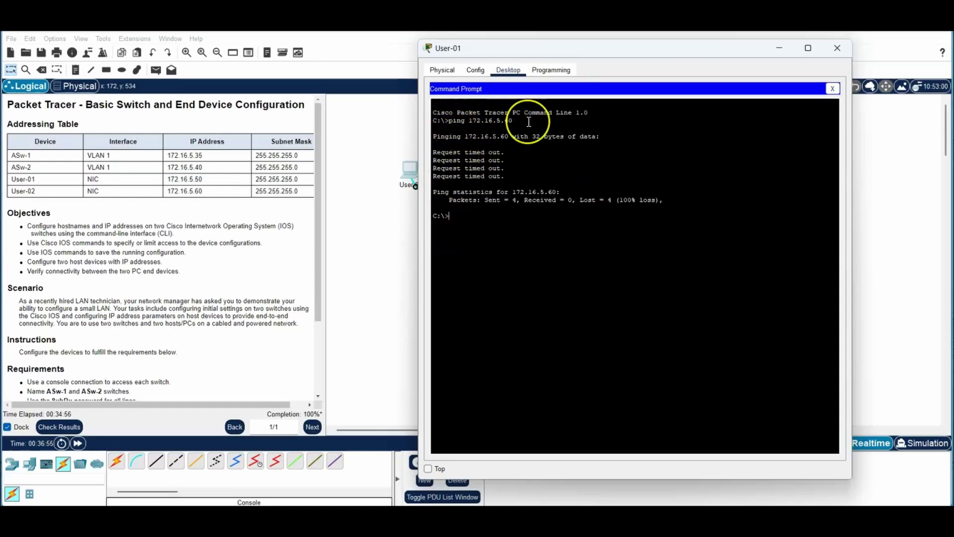
- Rerun ping 172.16.5.60, getting four replies with 0% loss, then return to the topology
key(Up)
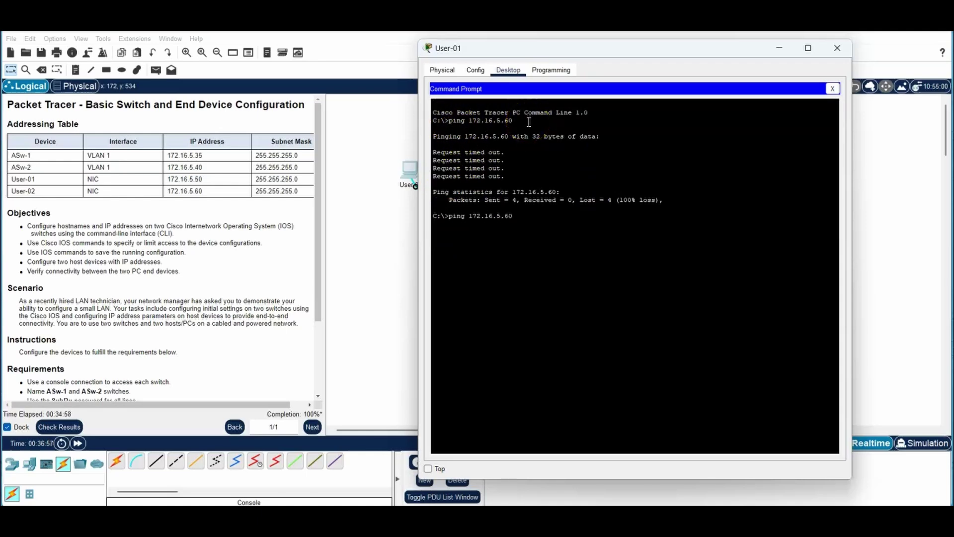
key(Return)
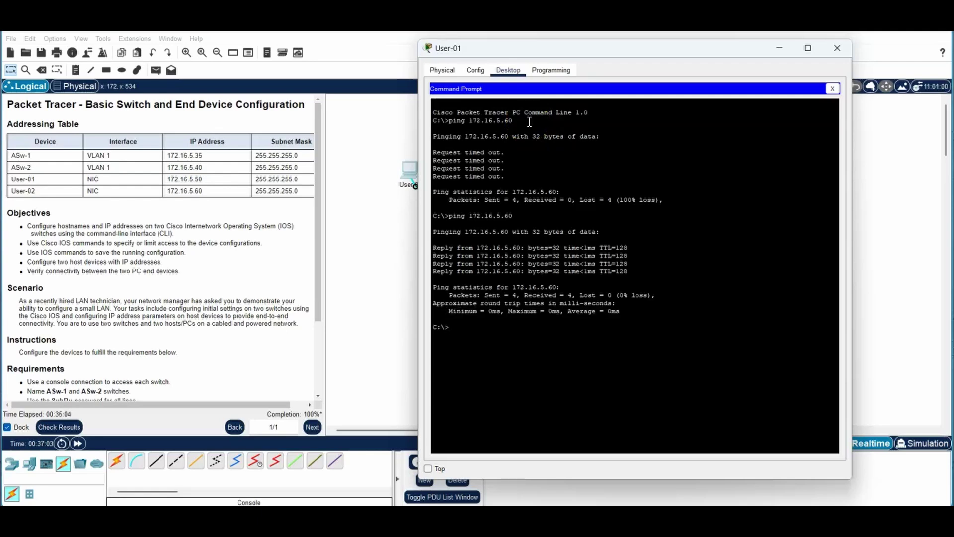
drag(657, 297, 445, 295)
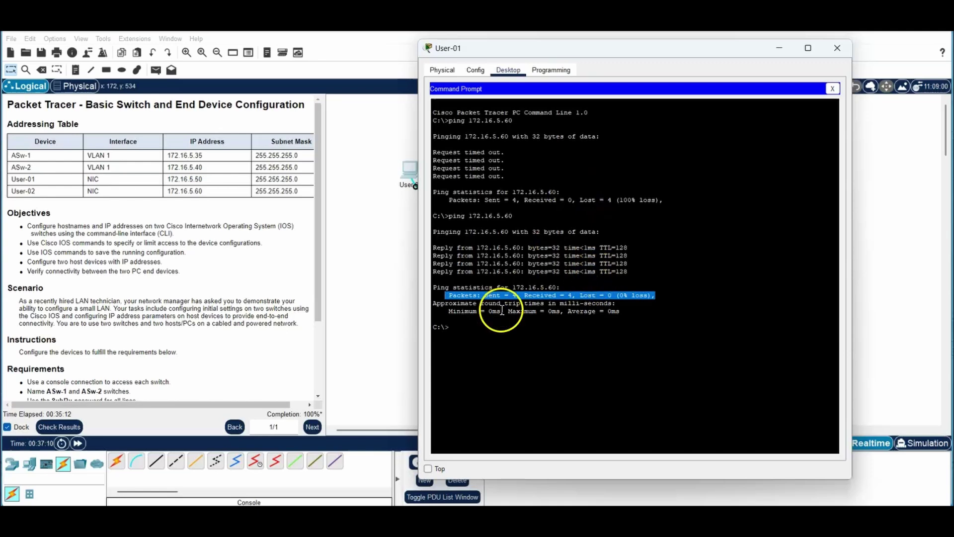
click(457, 331)
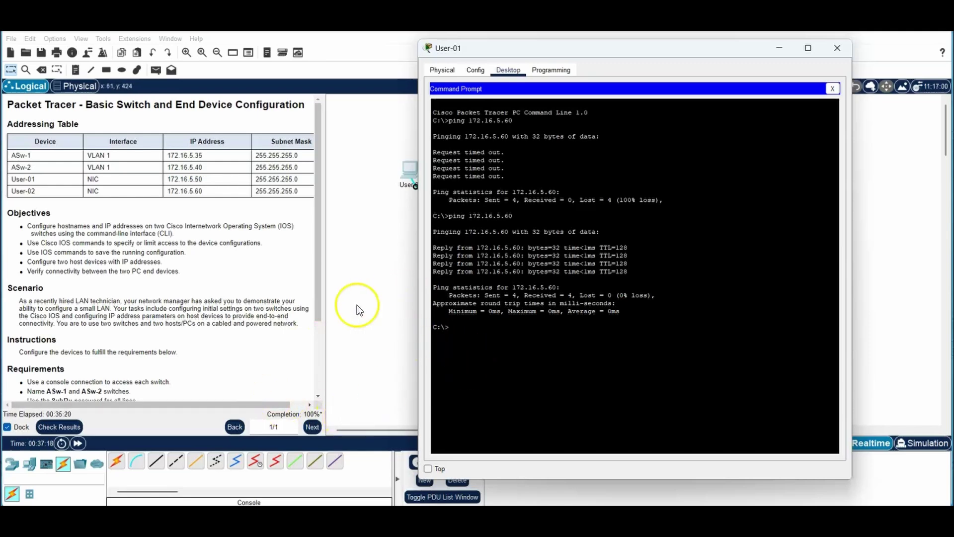
click(376, 299)
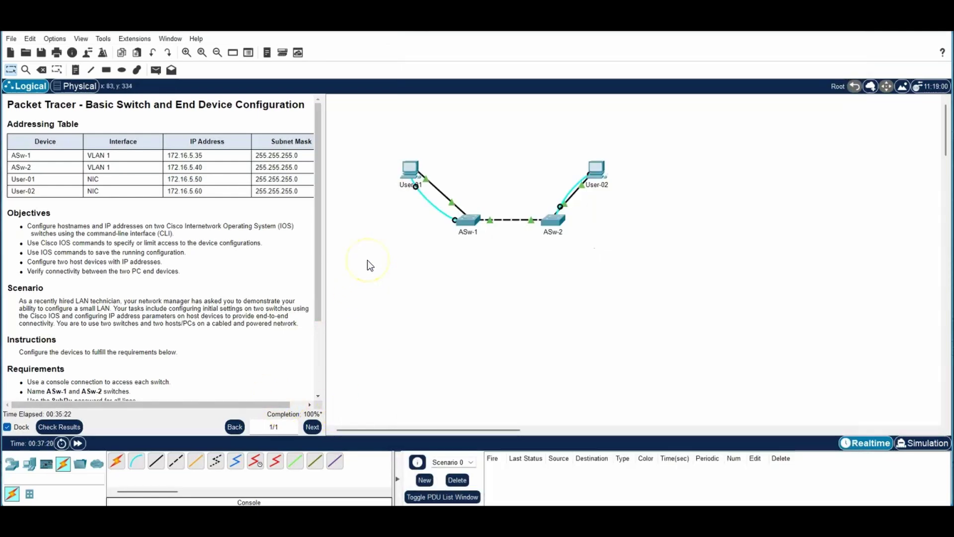
key(alt+v)
click(696, 234)
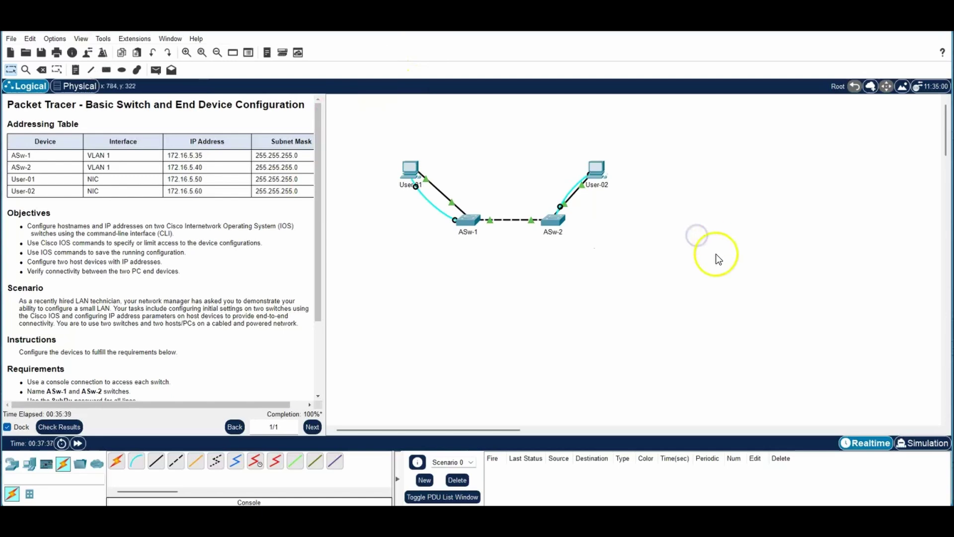